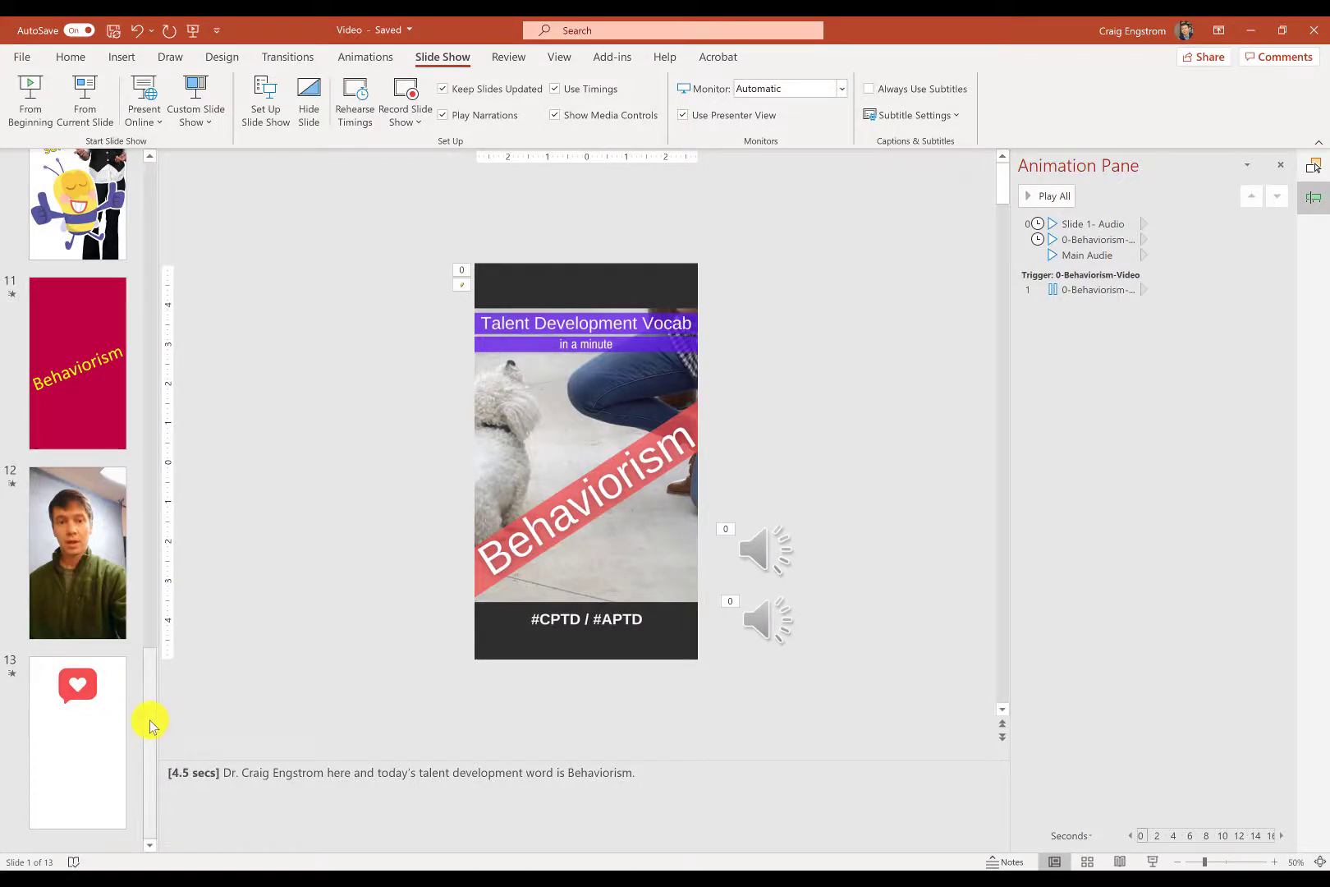
Step: Scroll back up the slide thumbnails and start recording a narrated slide show
left_click_drag(150, 723, 150, 193)
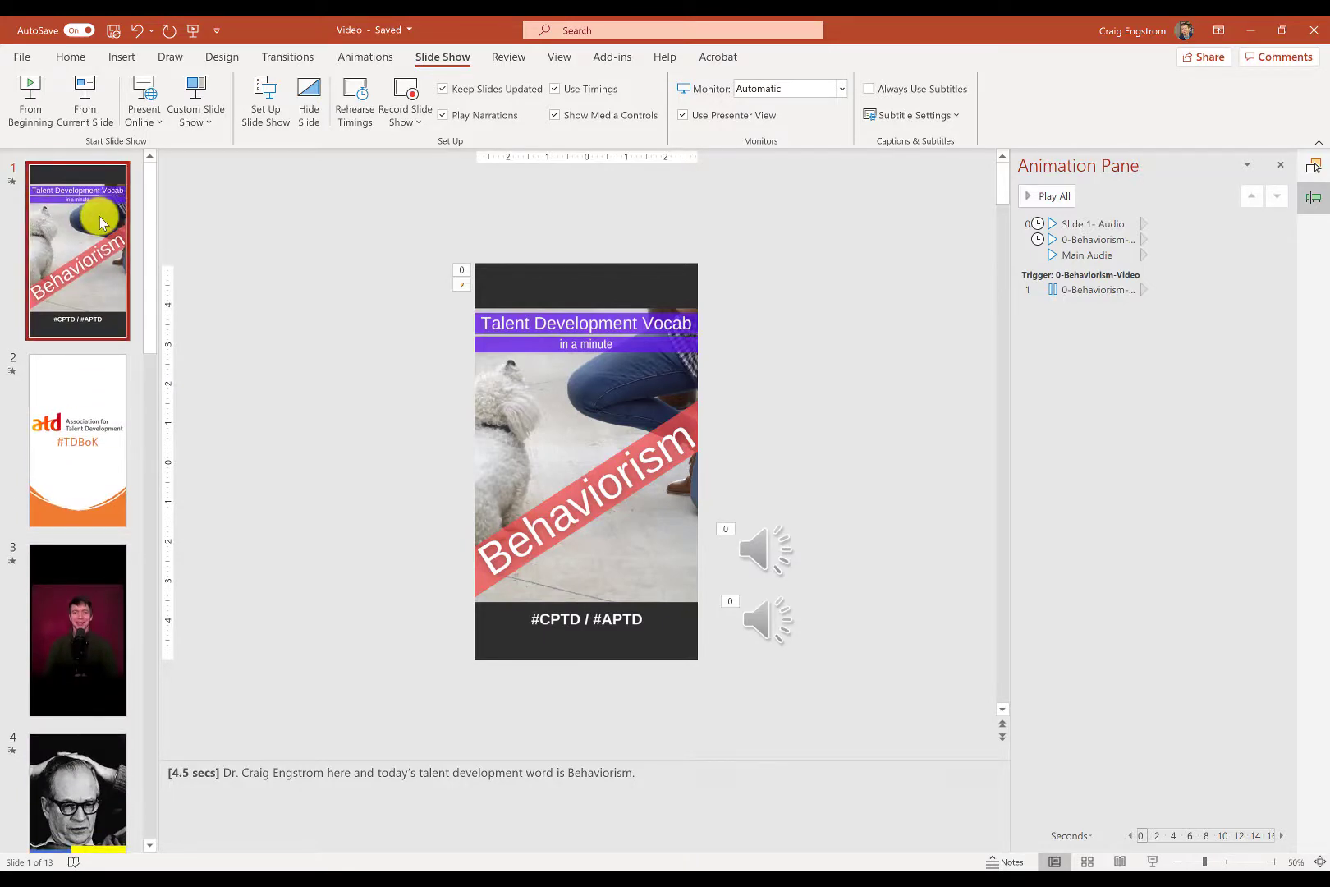
left_click(69, 57)
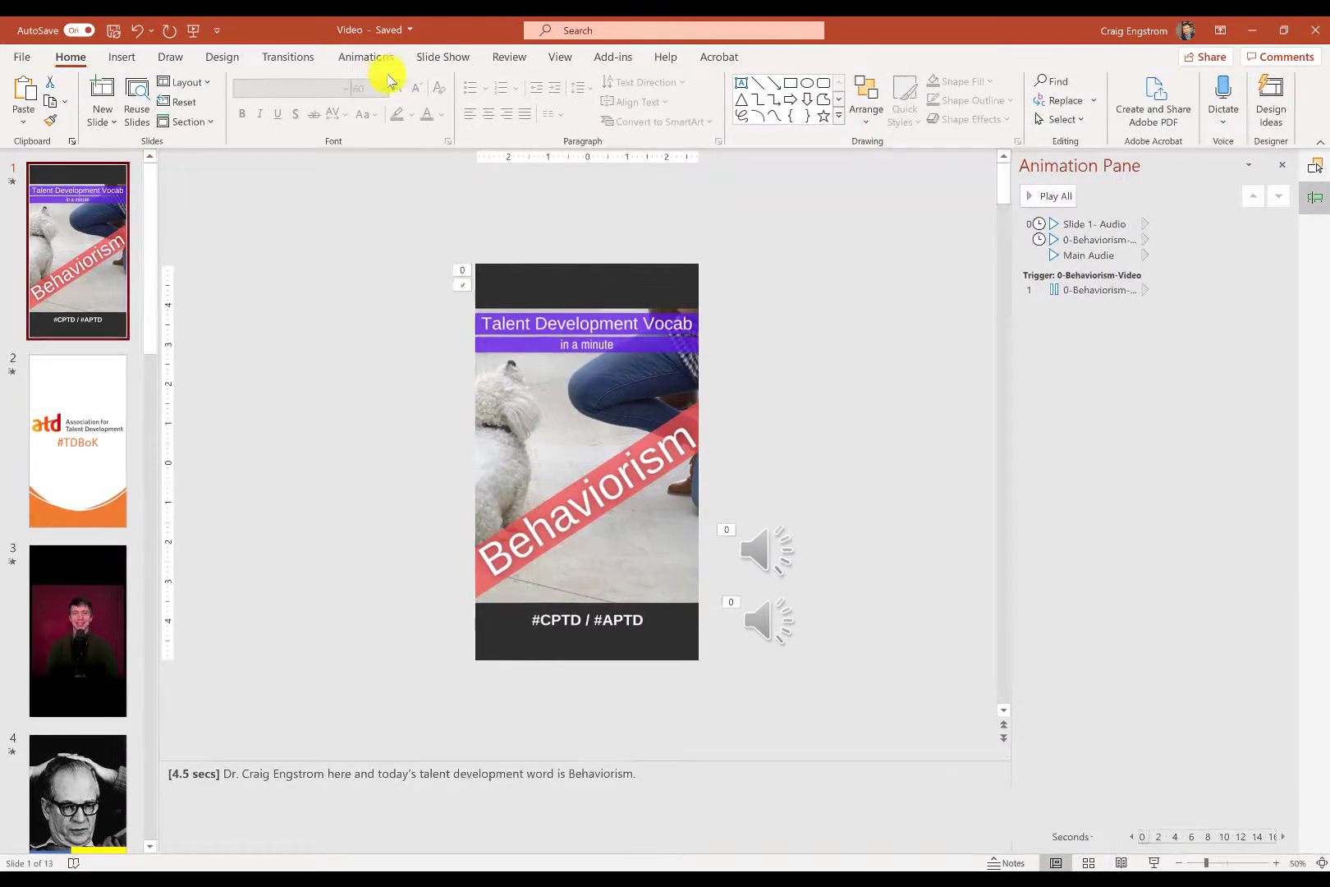
left_click(443, 56)
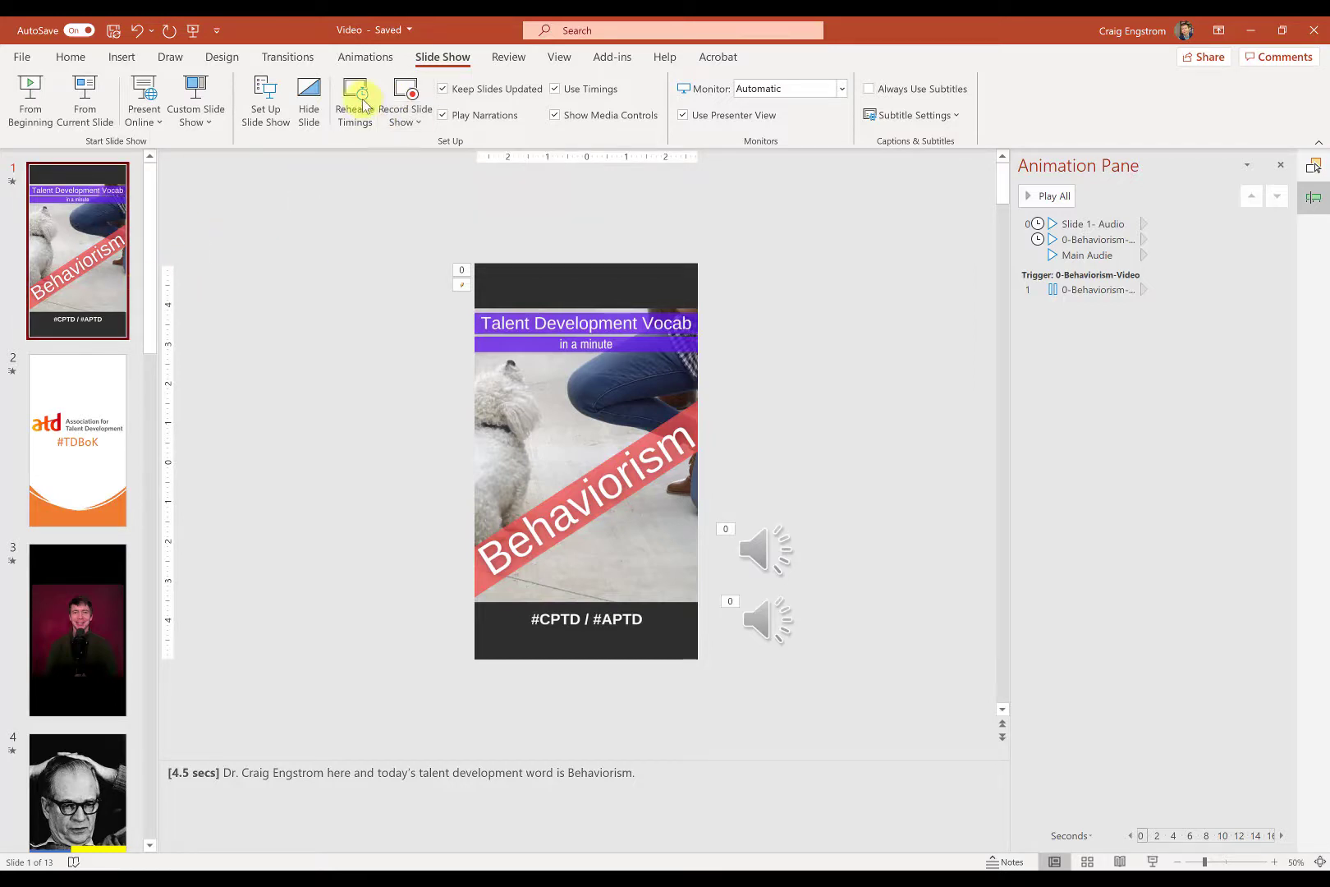
left_click(410, 101)
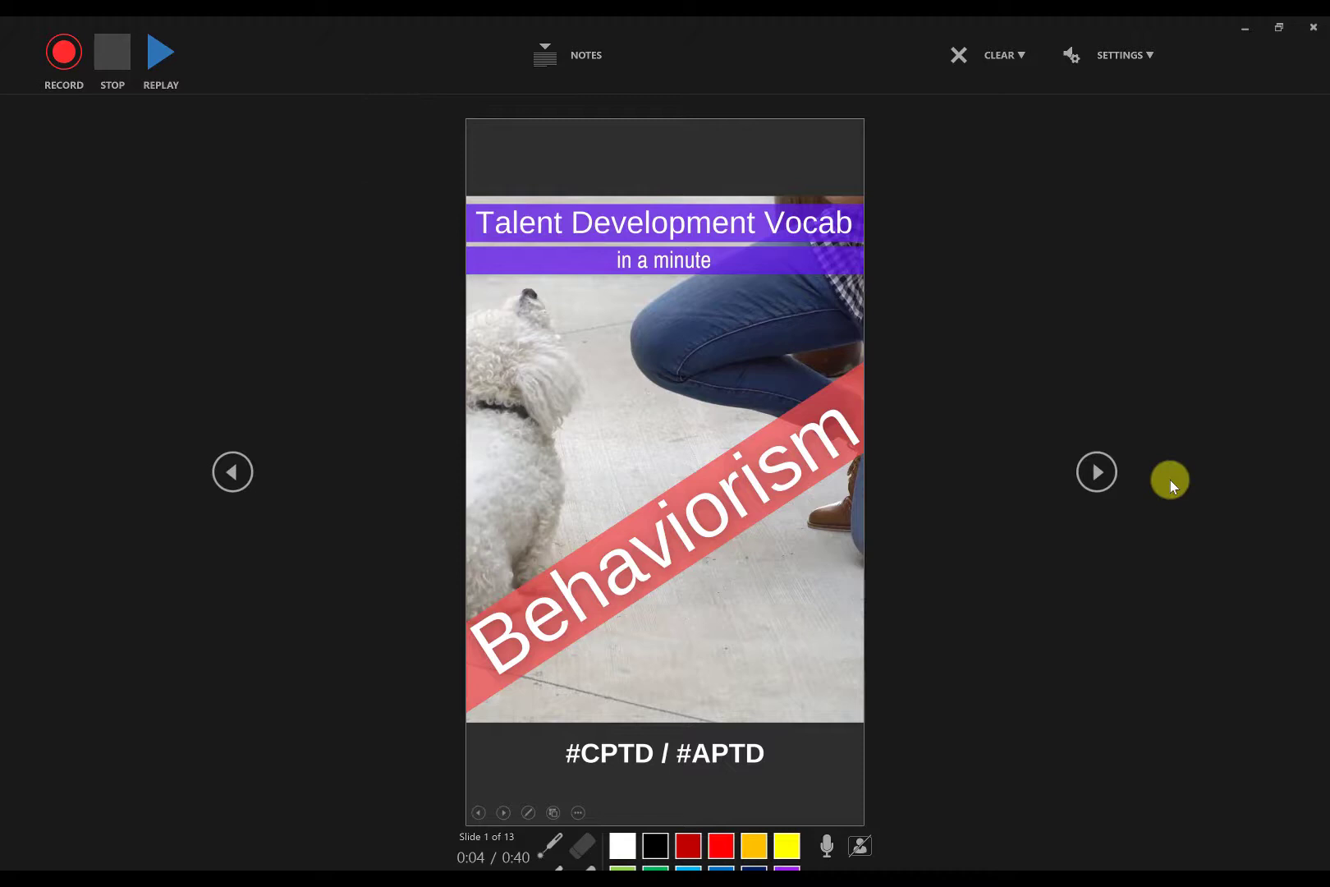
Step: Preview the recorder: step to the presenter video slide and back, toggle the webcam, then exit
left_click(1114, 477)
left_click(1114, 477)
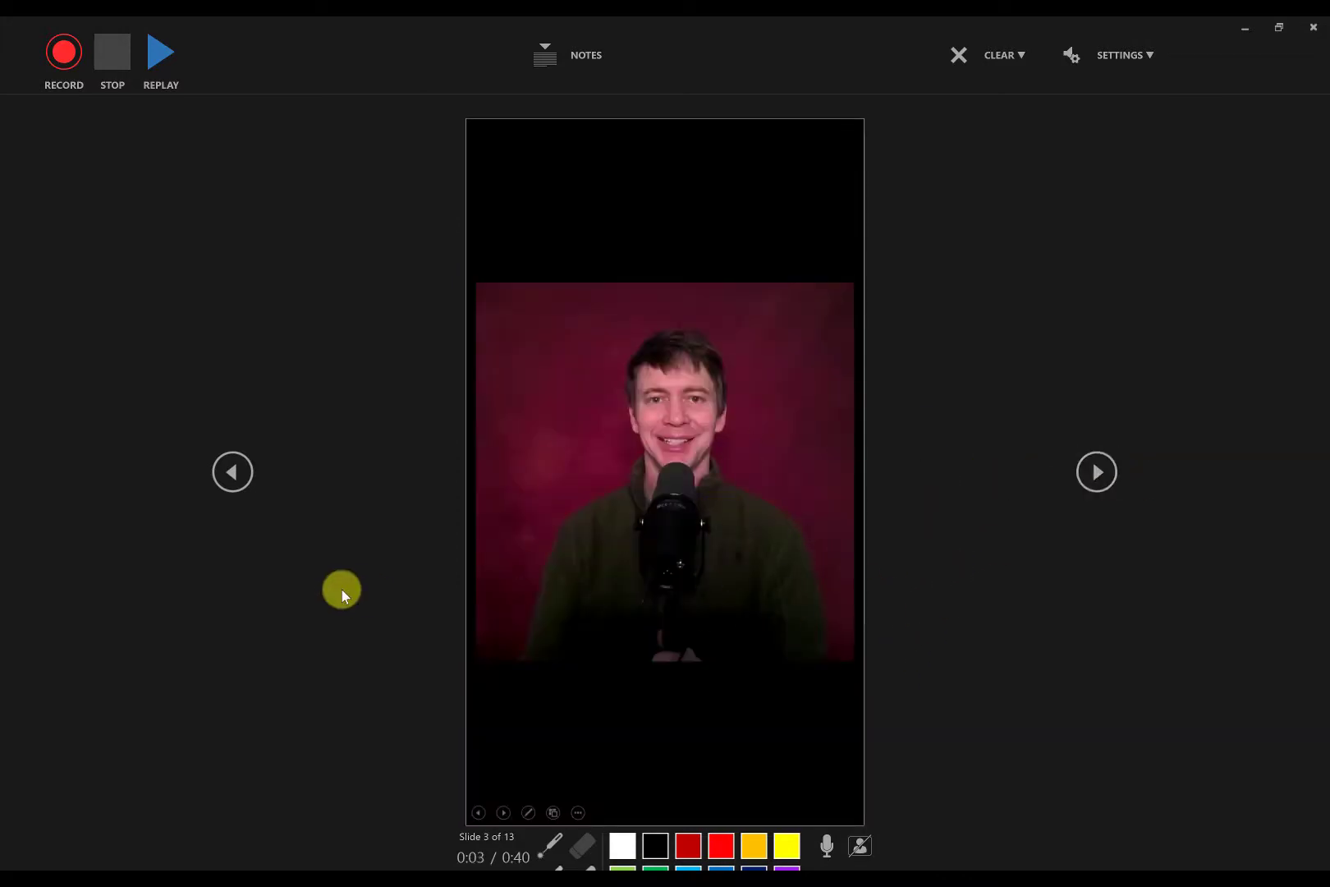
left_click(226, 477)
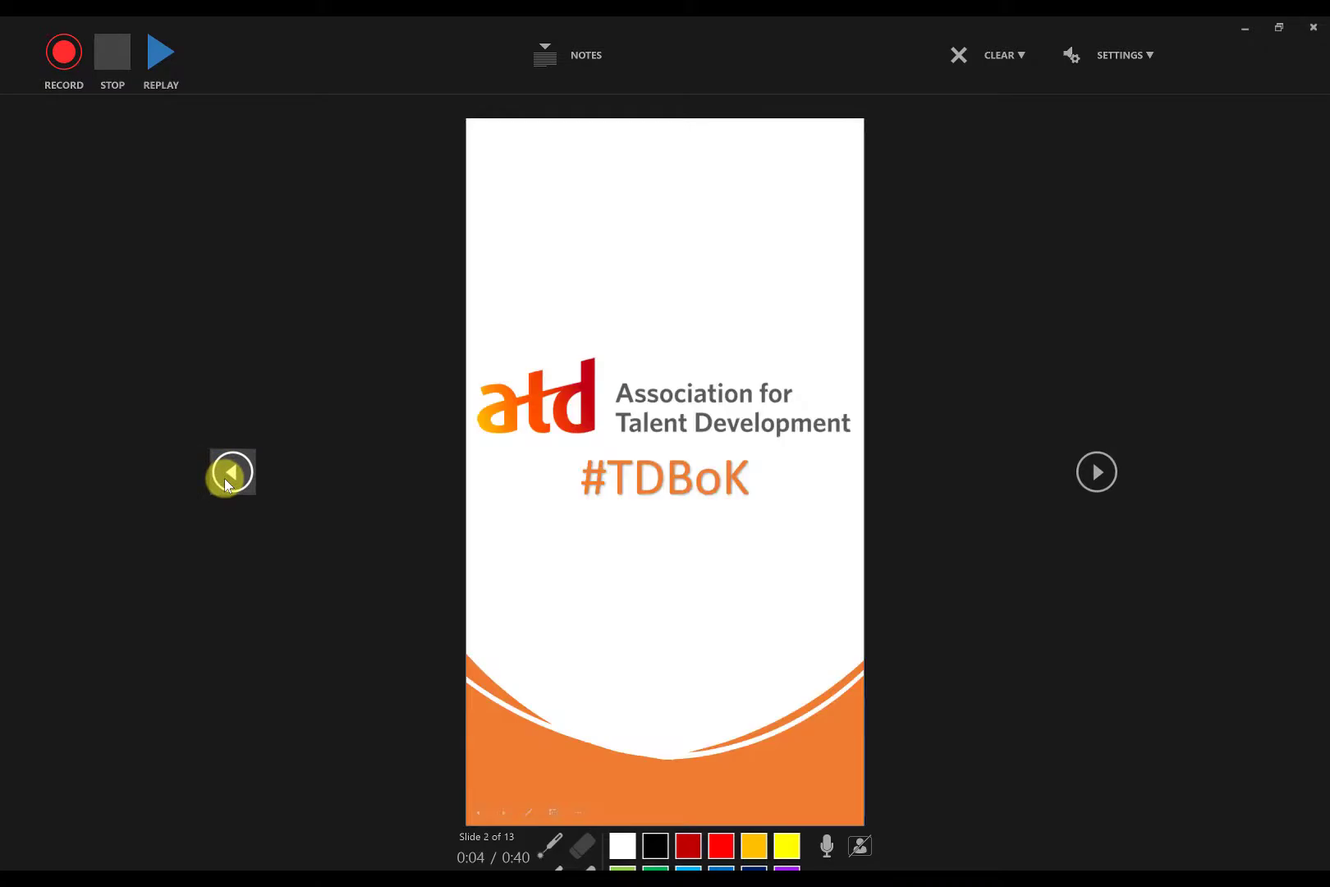
left_click(226, 478)
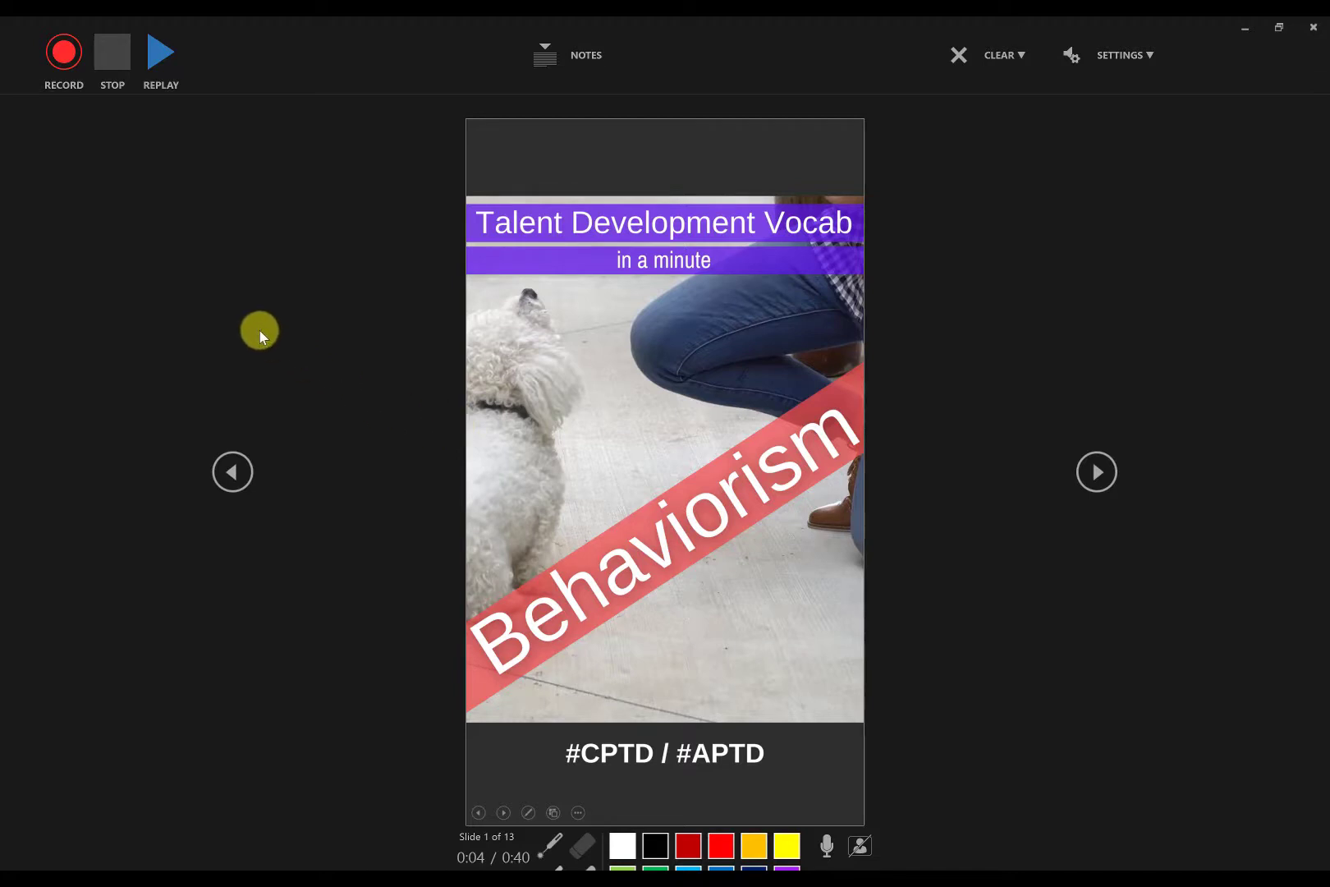
left_click(860, 848)
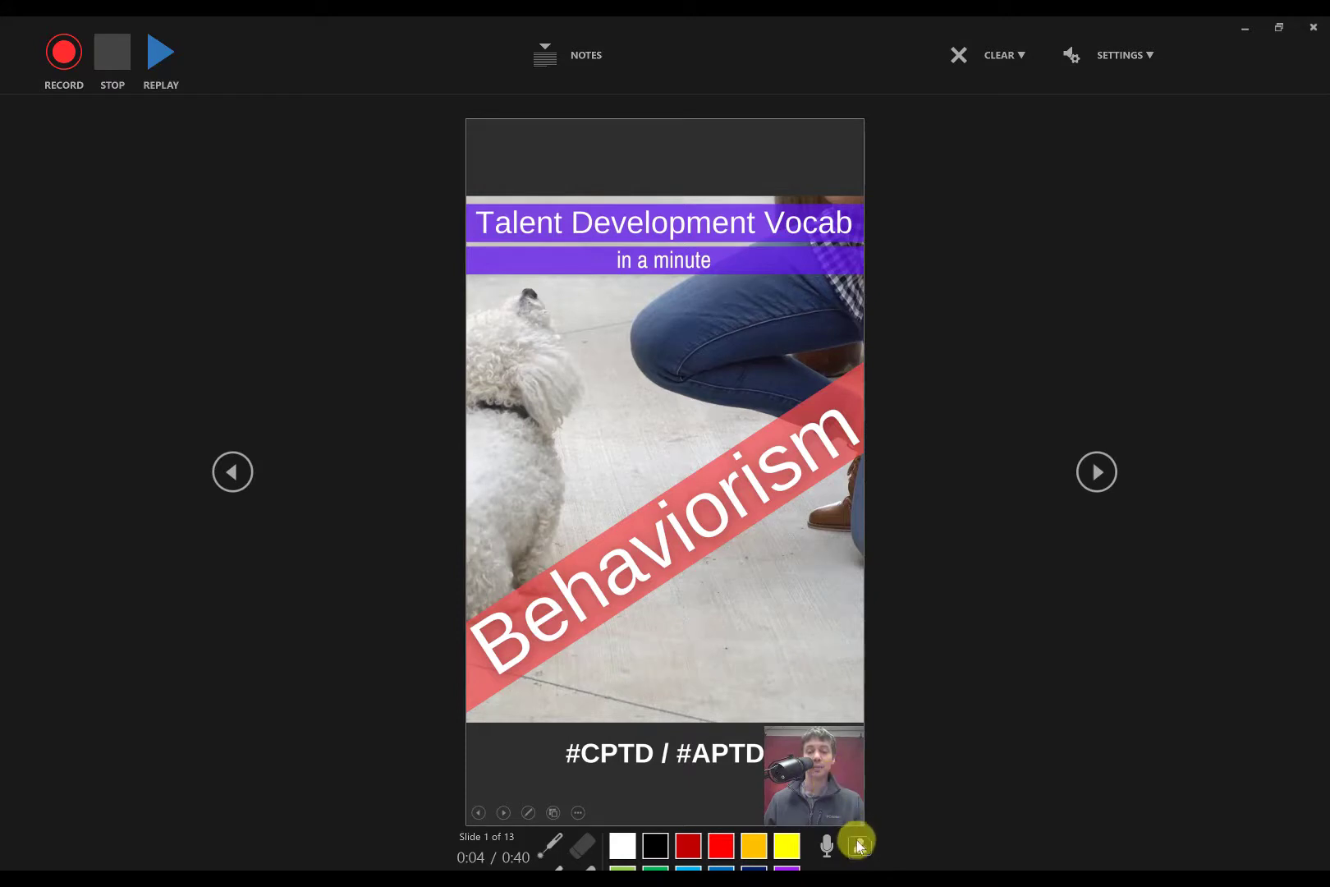
left_click(860, 851)
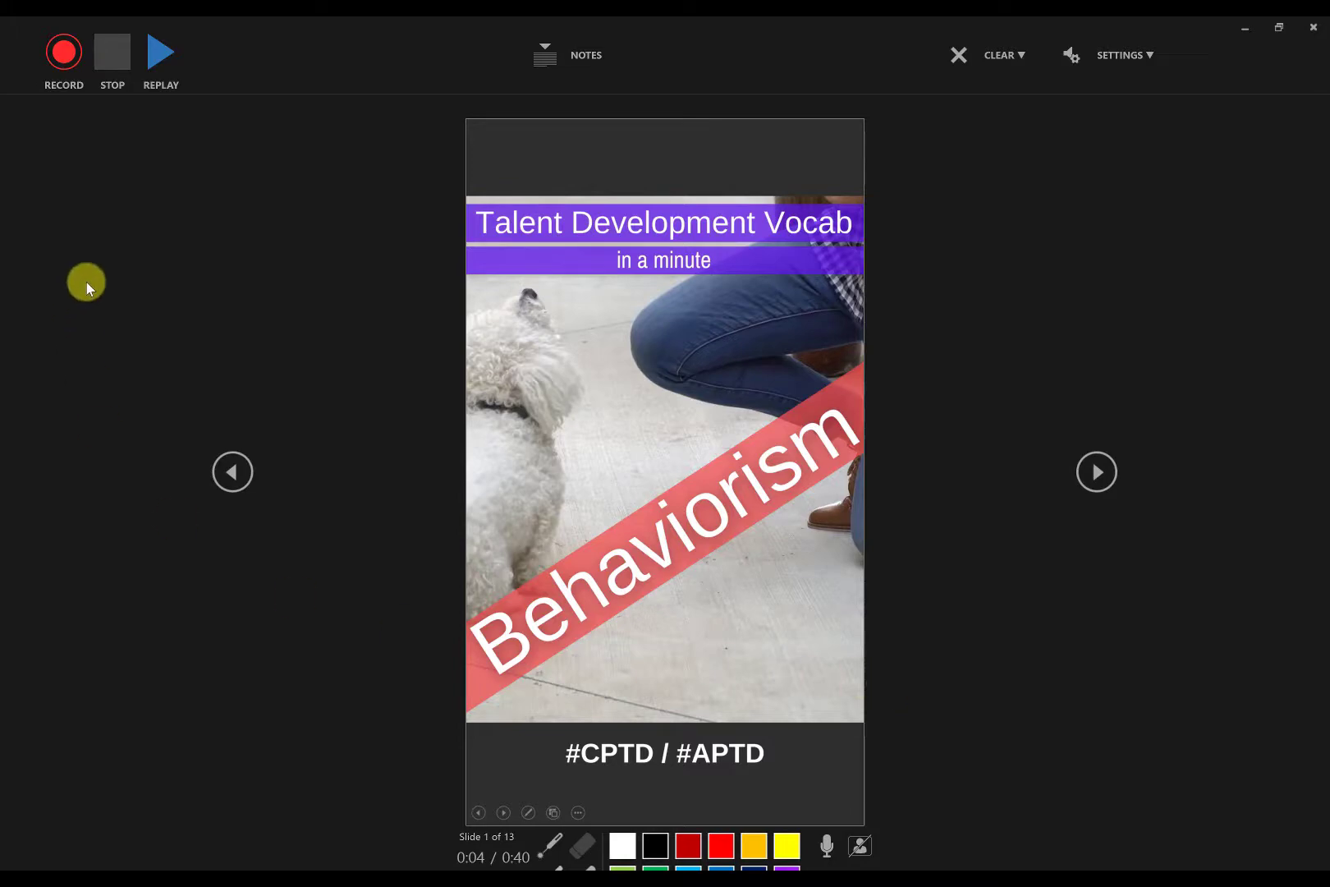
key("Escape")
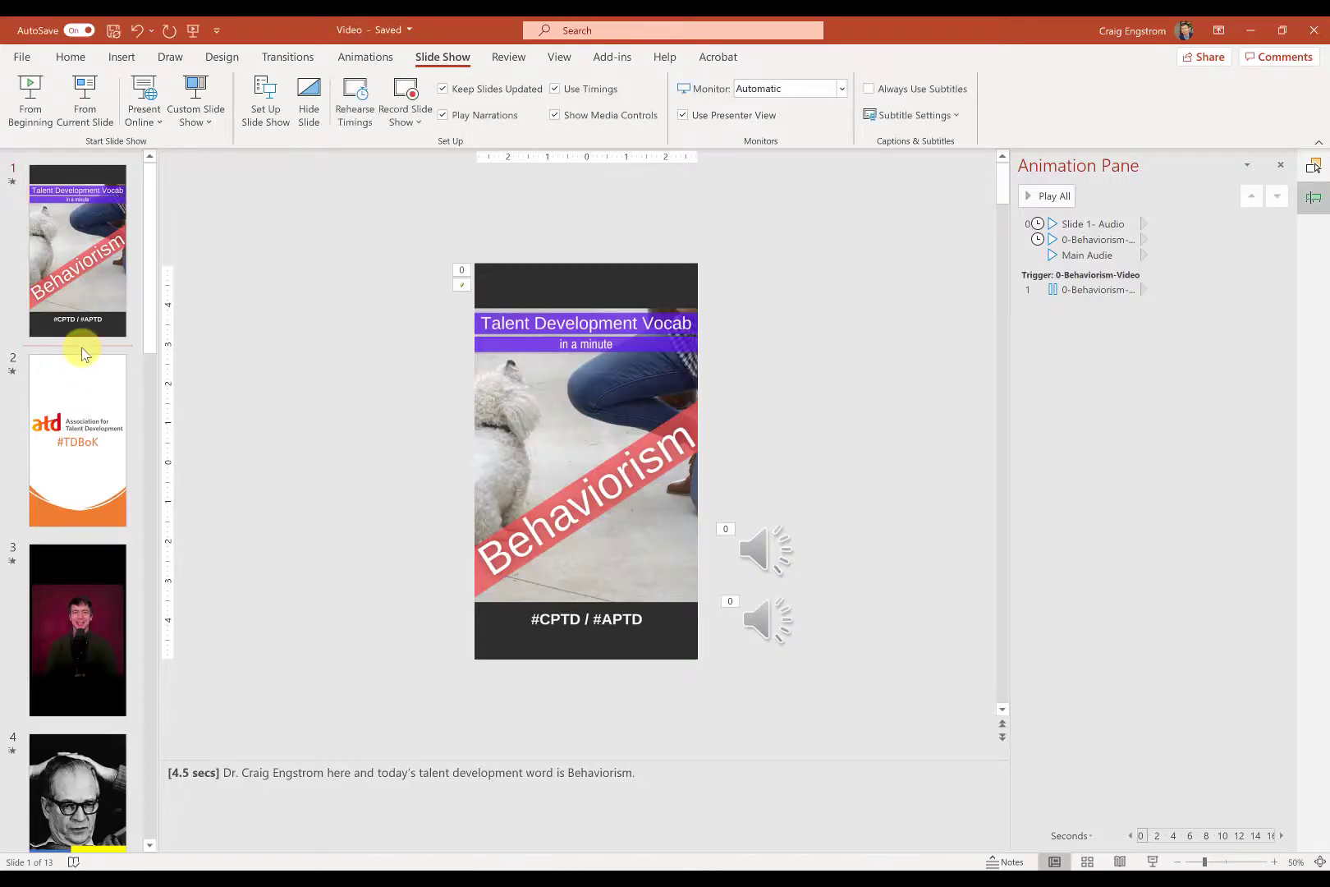
Step: Add a new blank slide after slide 1 and browse the Stock Images library
right_click(82, 350)
left_click(133, 416)
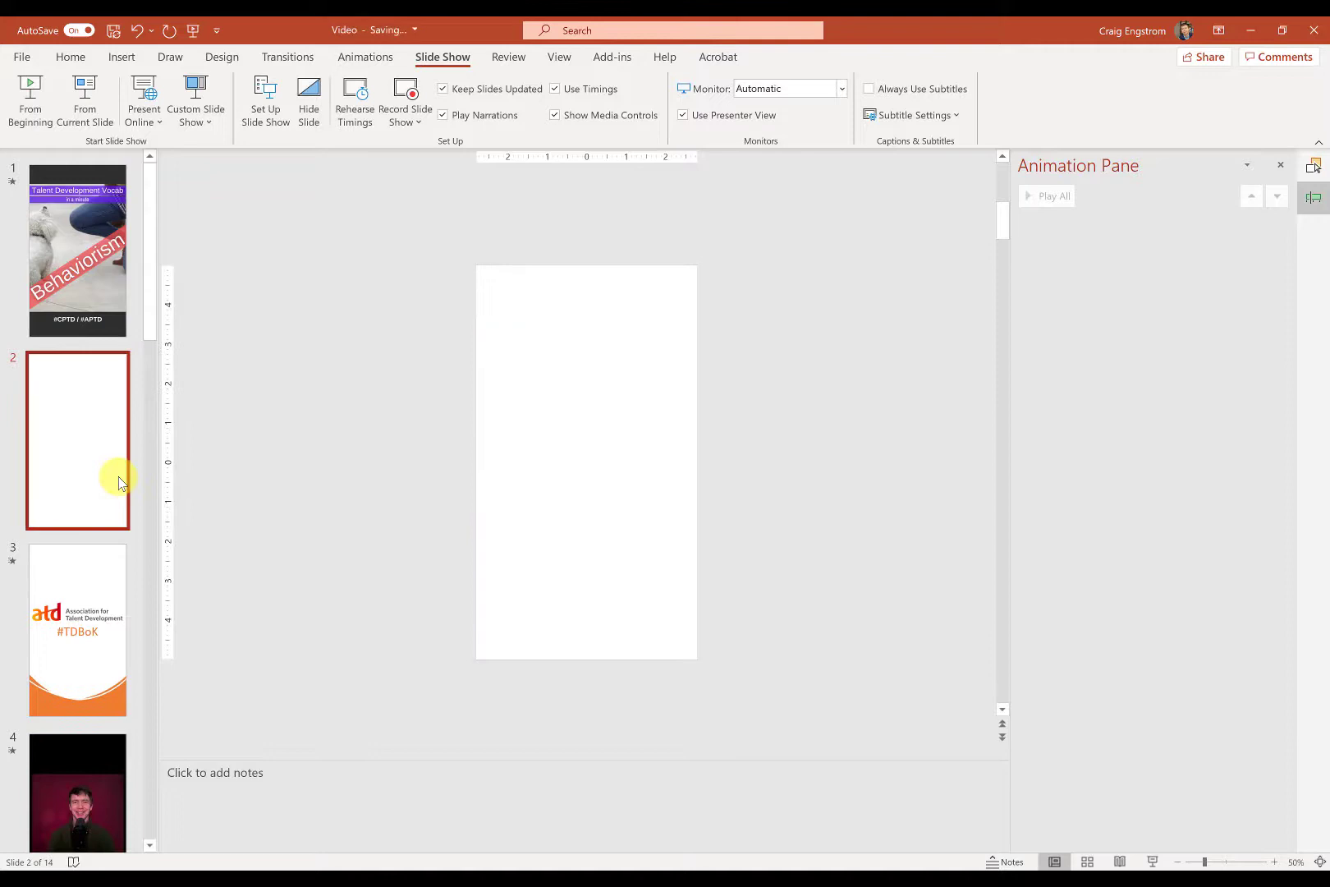
left_click(120, 57)
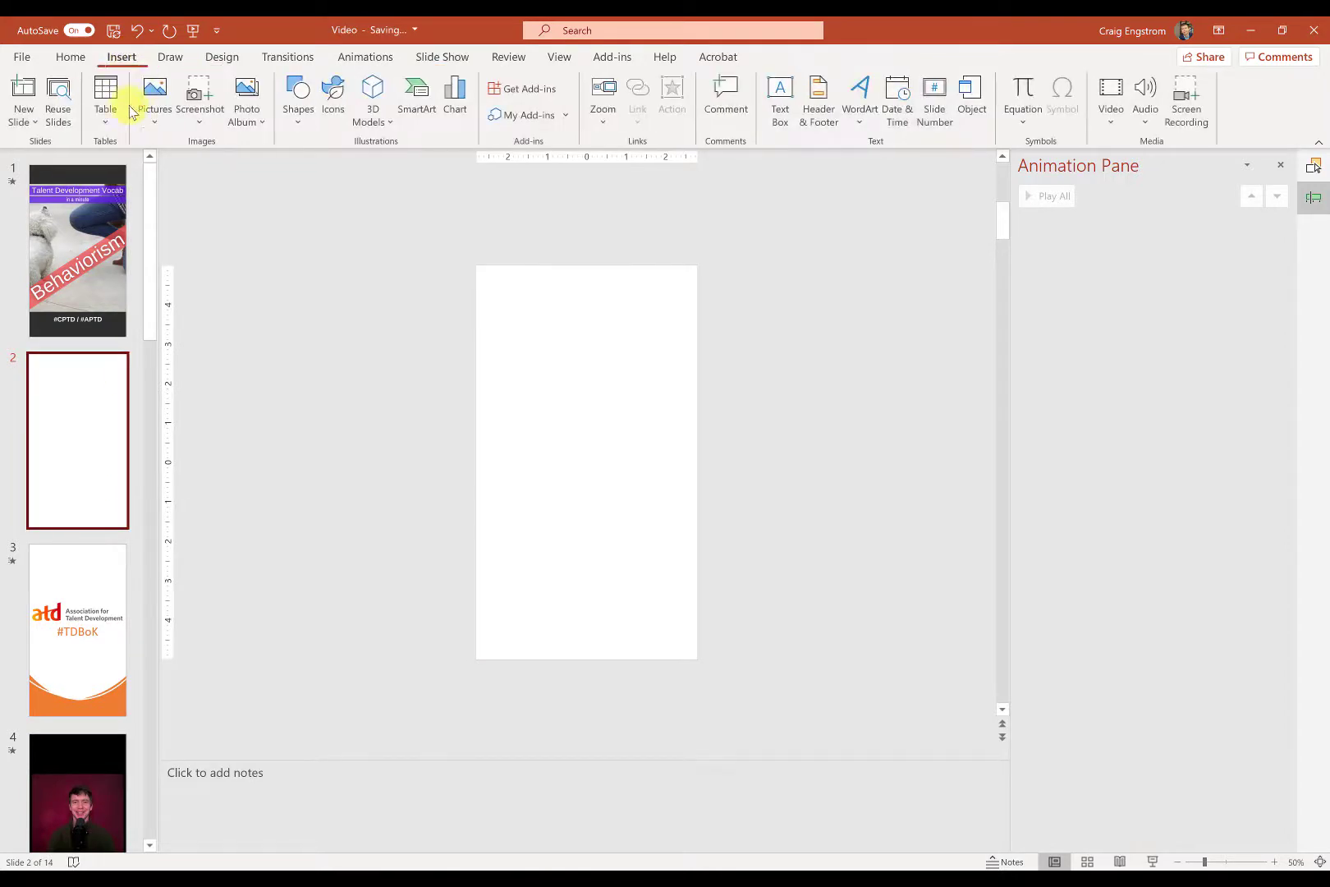
left_click(155, 123)
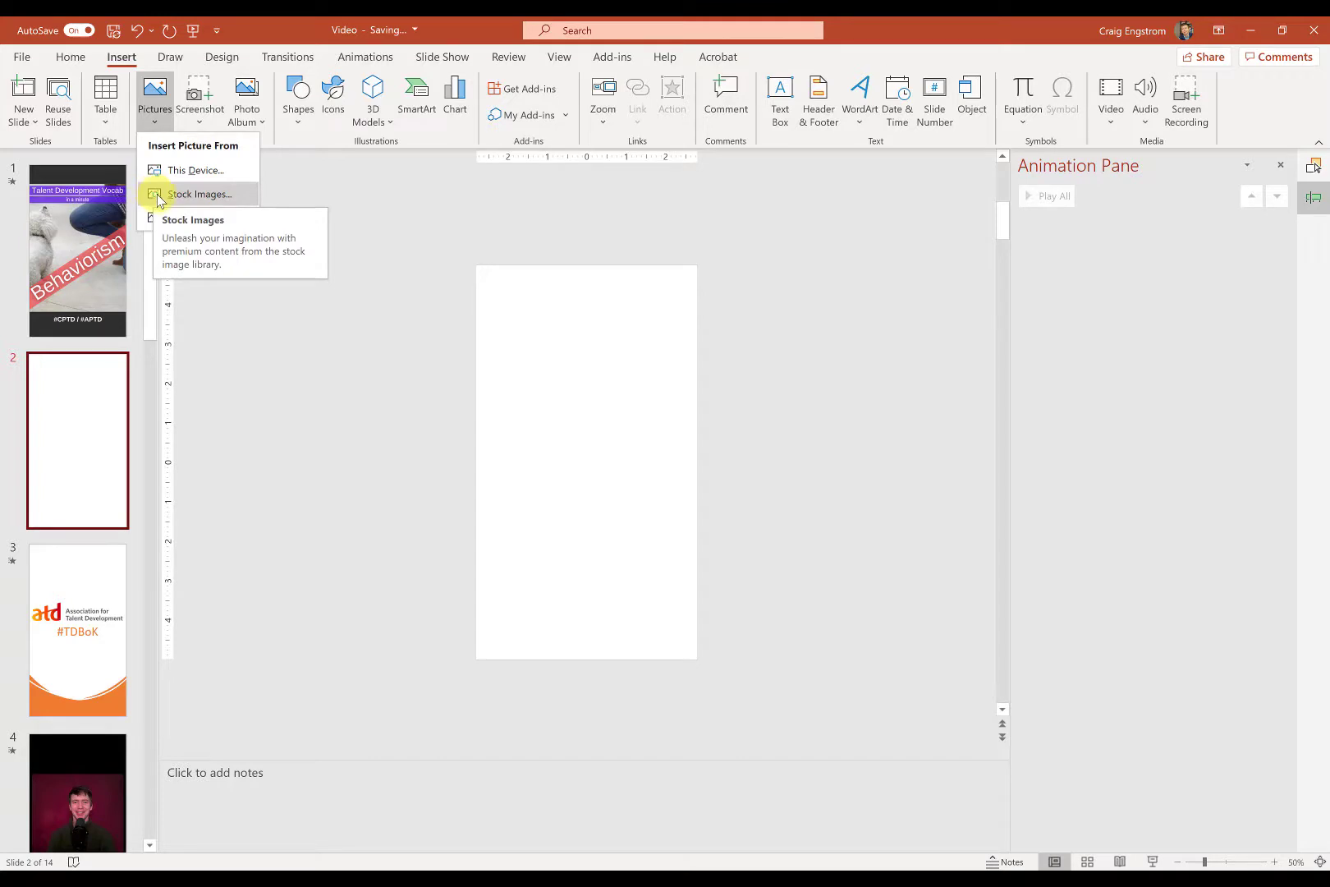
left_click(197, 194)
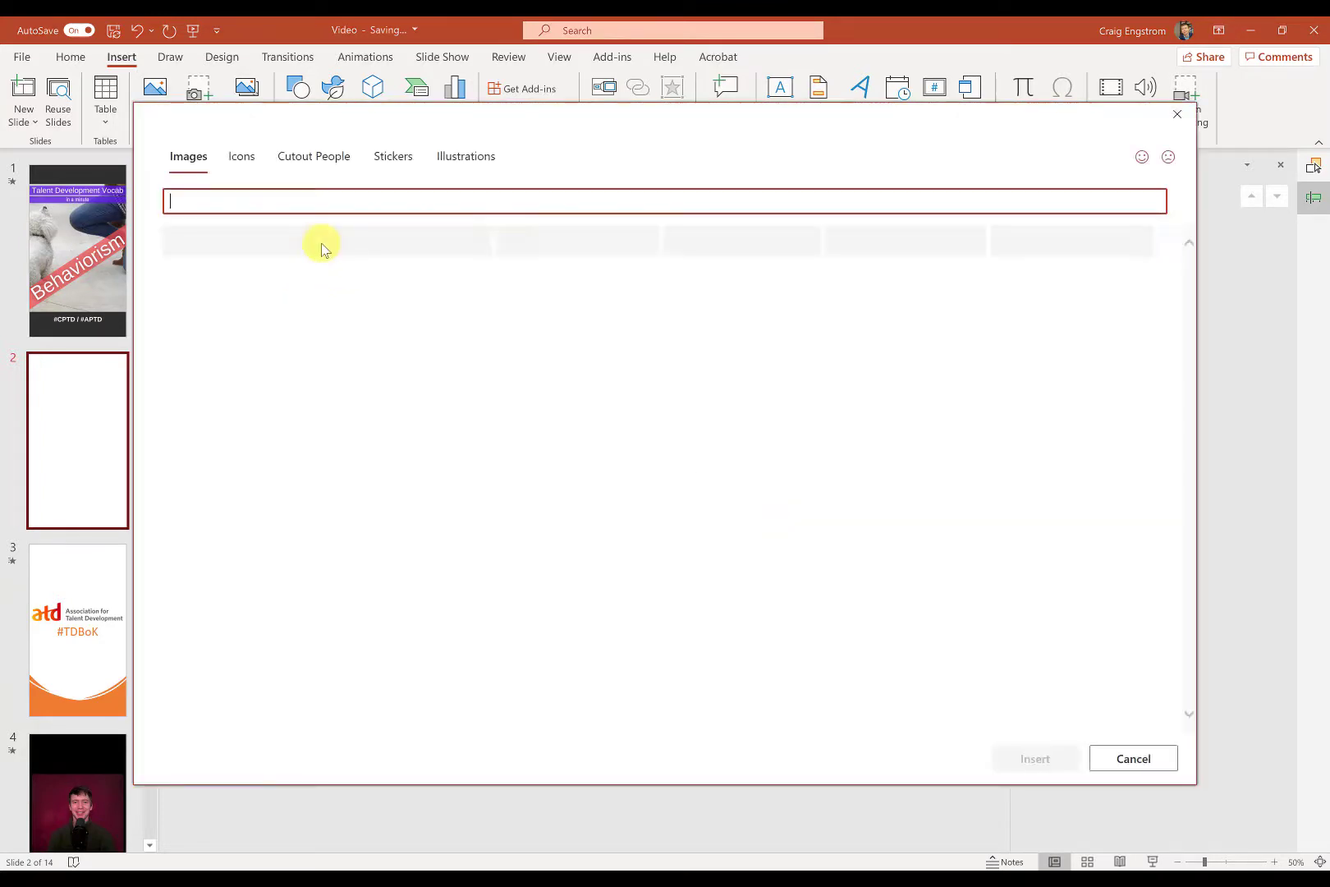
Step: Search 'coffee' and insert the latte-on-wooden-table photo, applying the full-slide Design Idea
type("c")
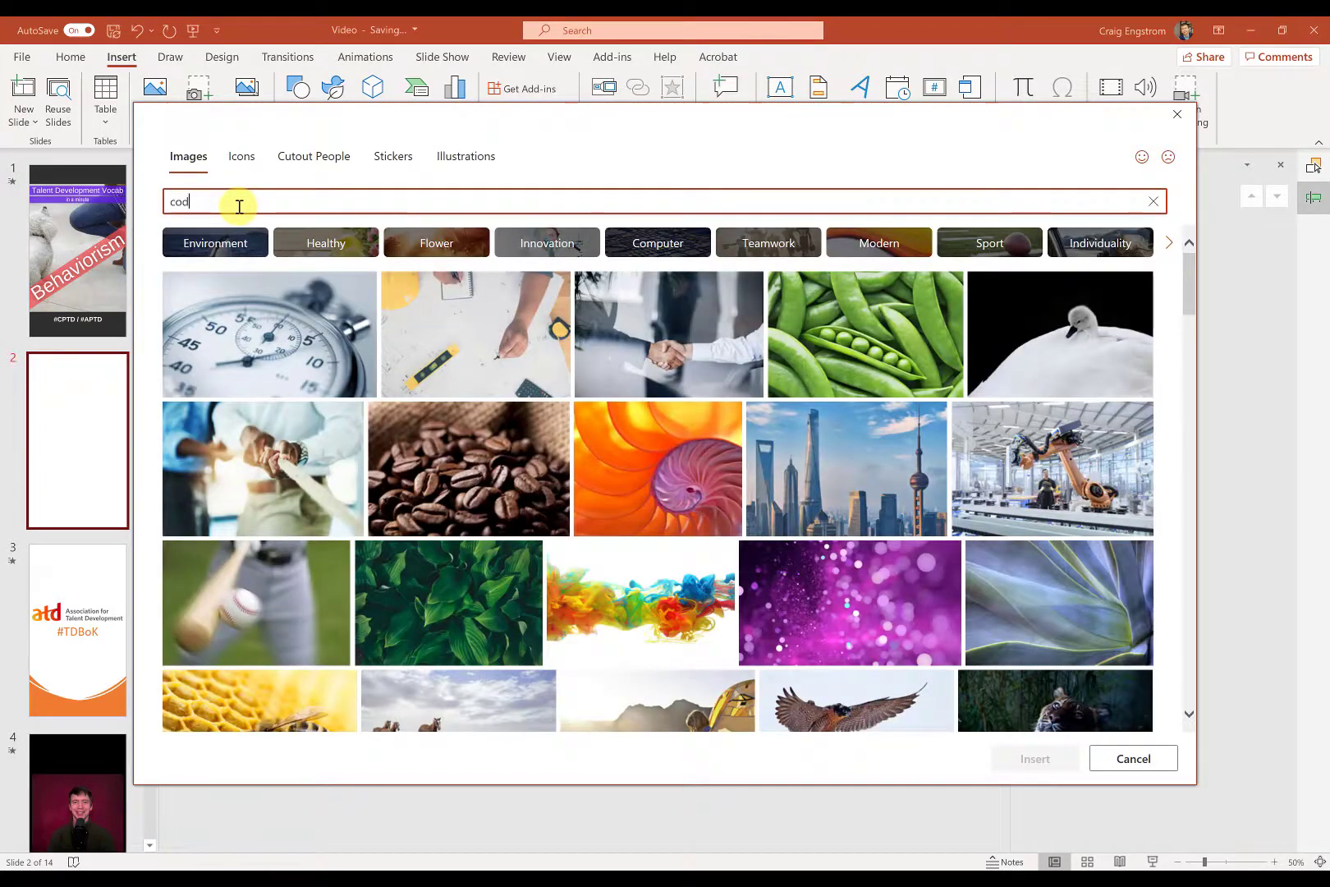
type("od")
key("BackSpace")
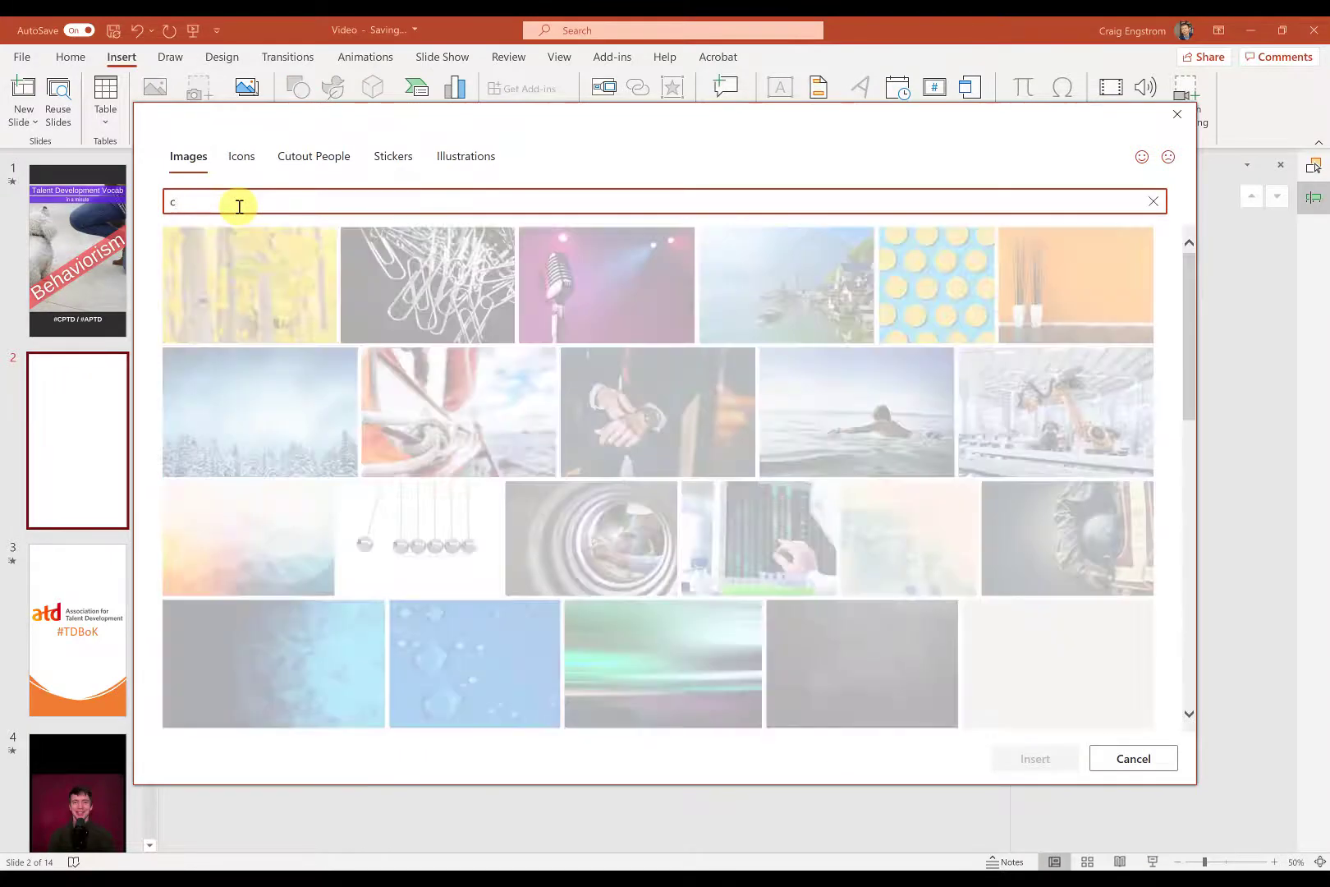
type("offee")
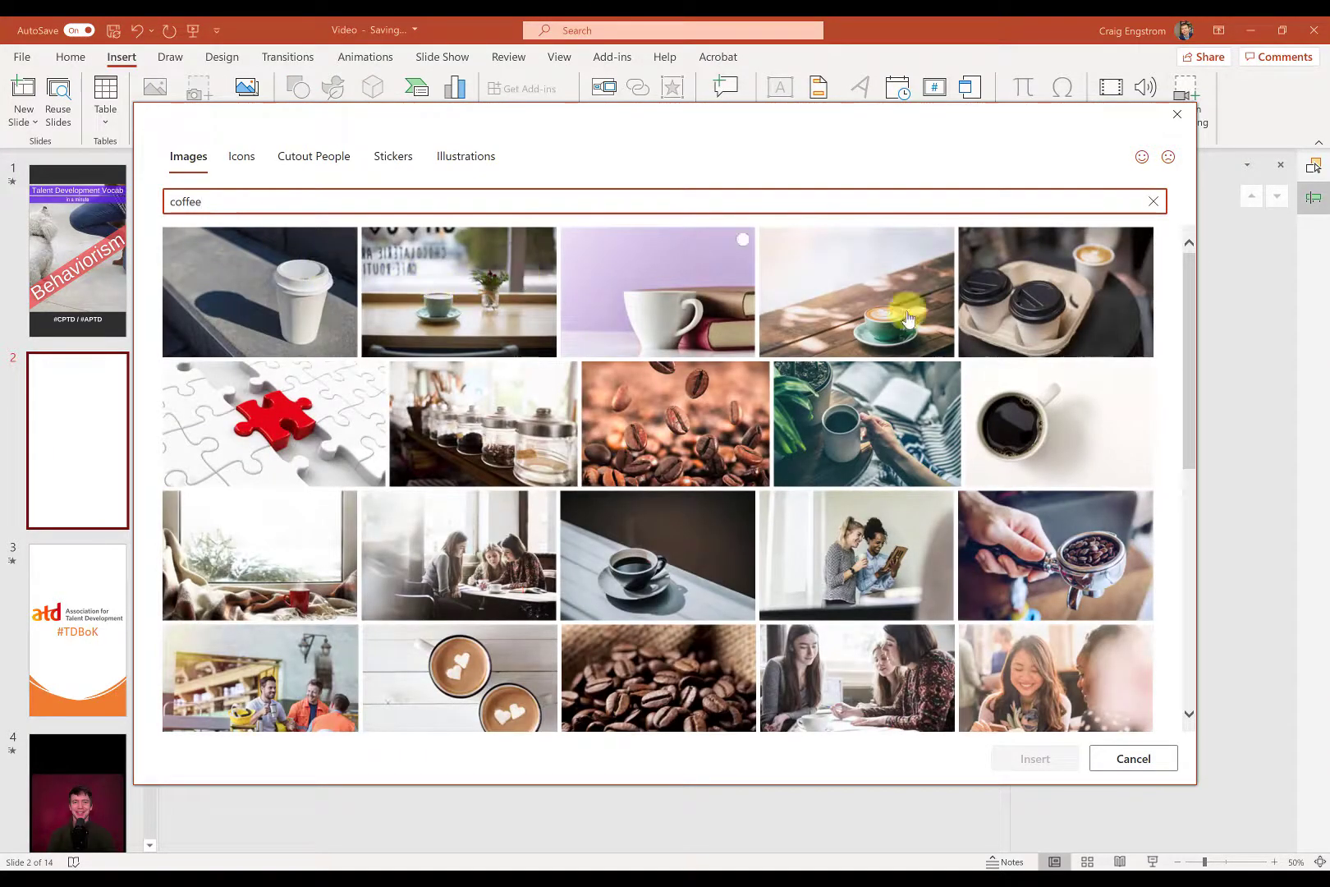
left_click(908, 318)
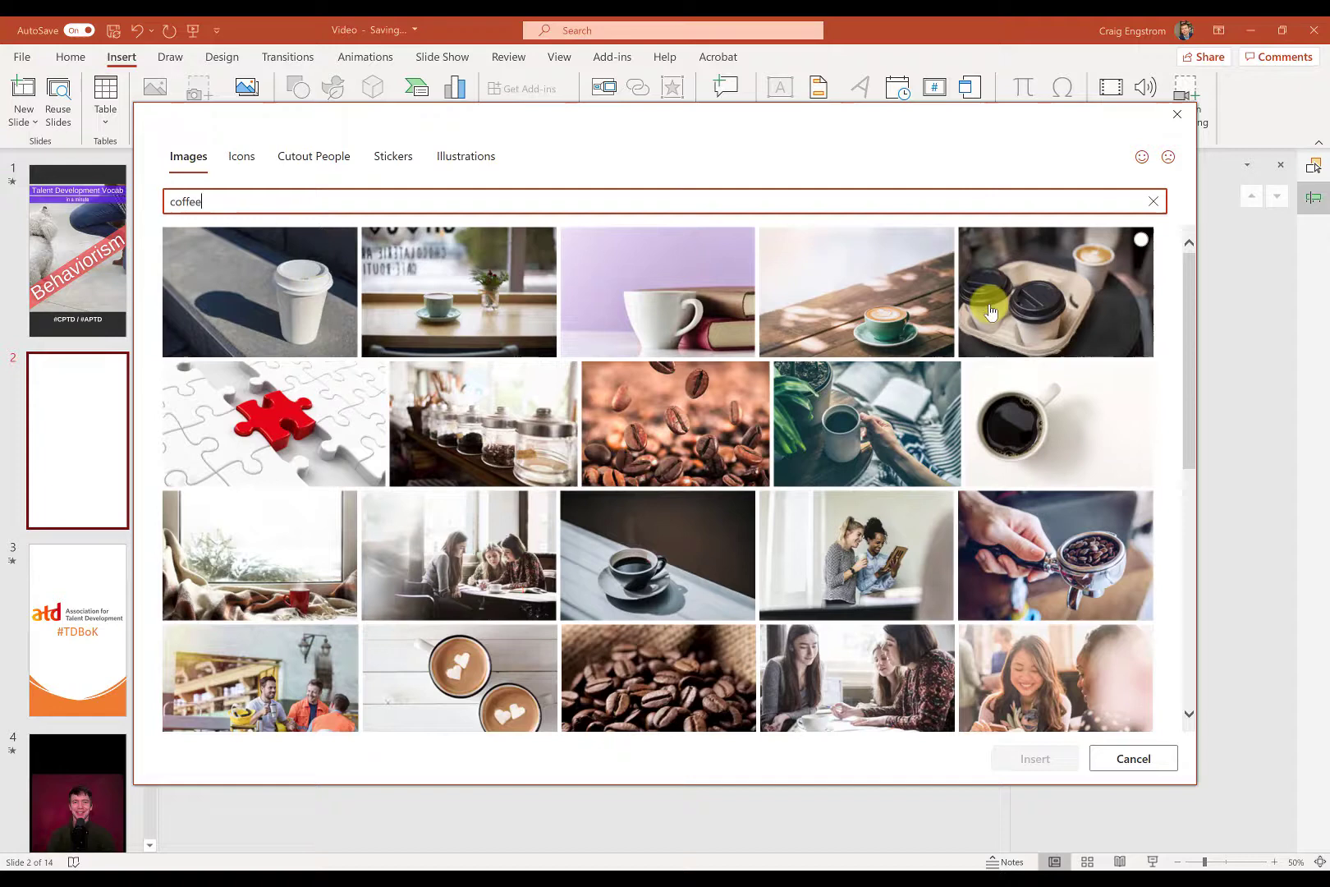
left_click(1036, 758)
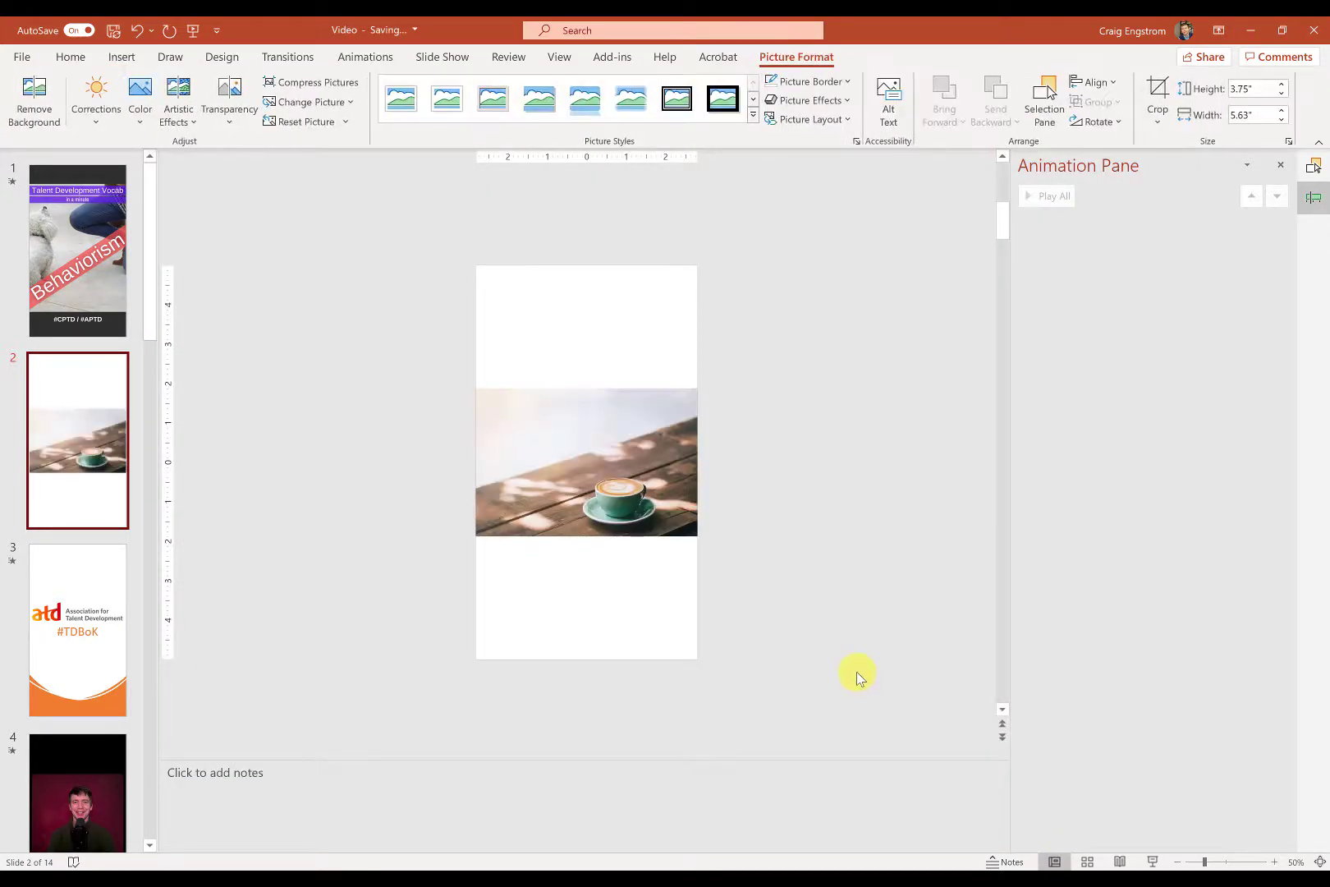
left_click(913, 274)
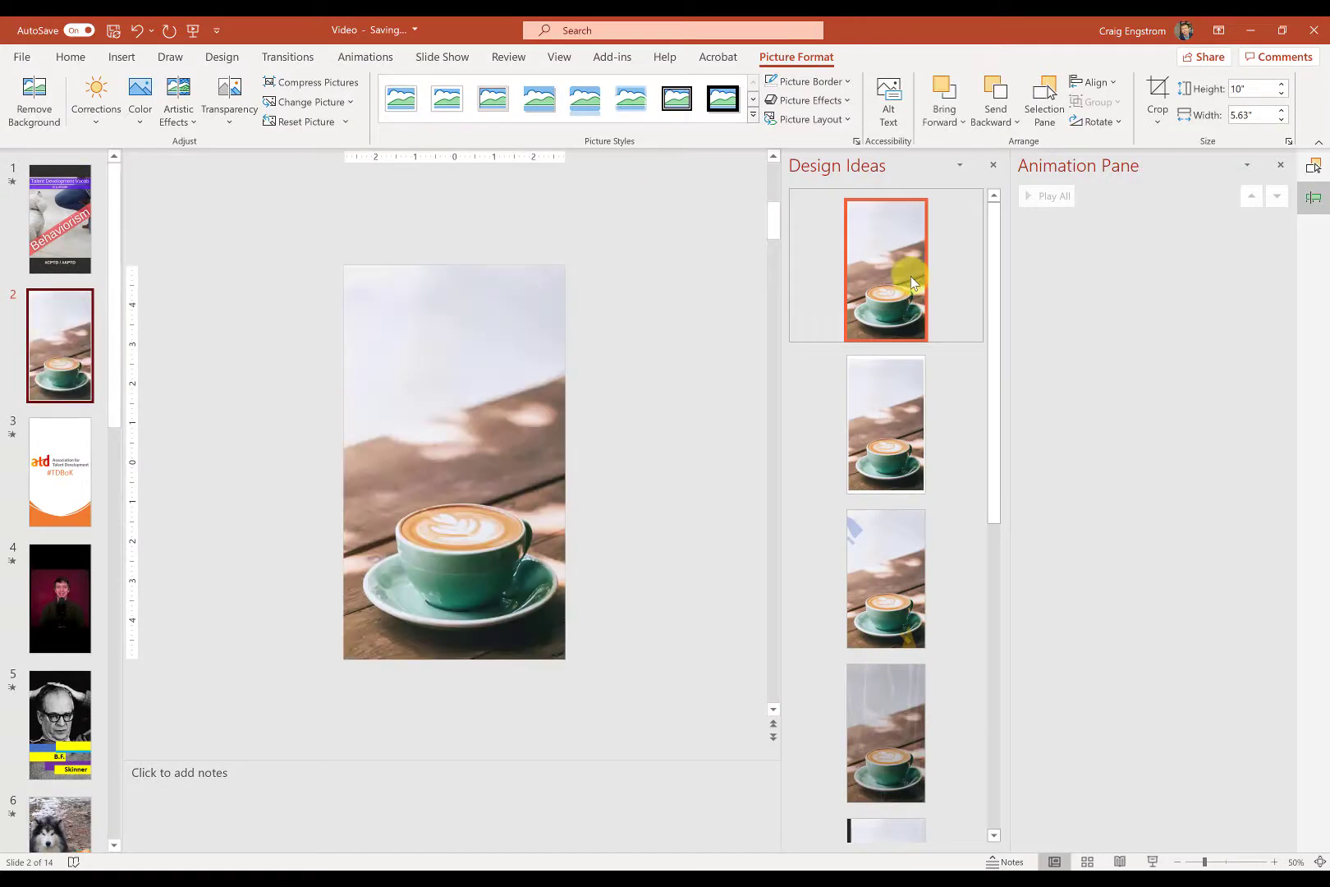
left_click(992, 166)
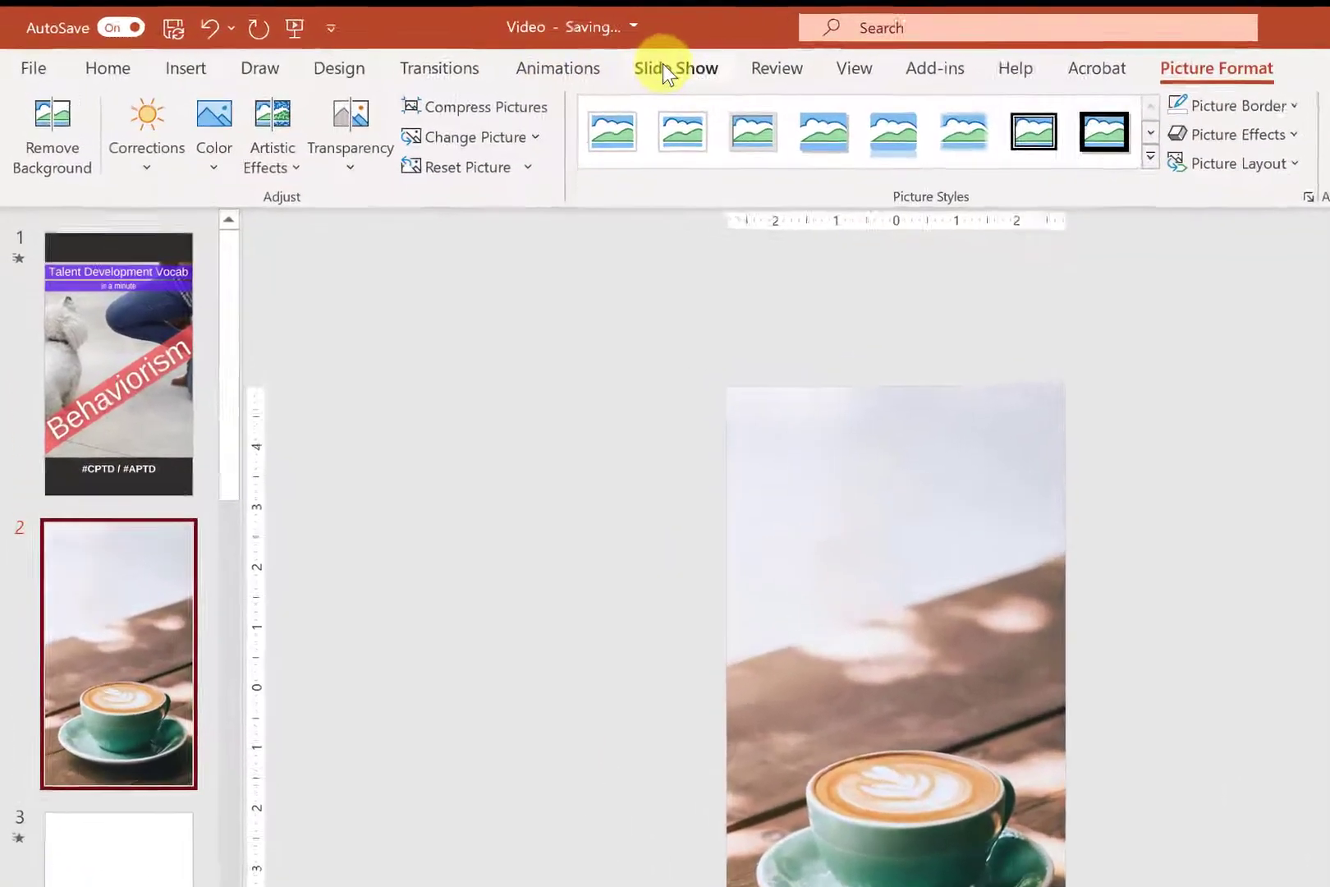
Step: Start narration recording for slide 2 with the webcam off and the microphone checked
left_click(455, 57)
left_click(762, 147)
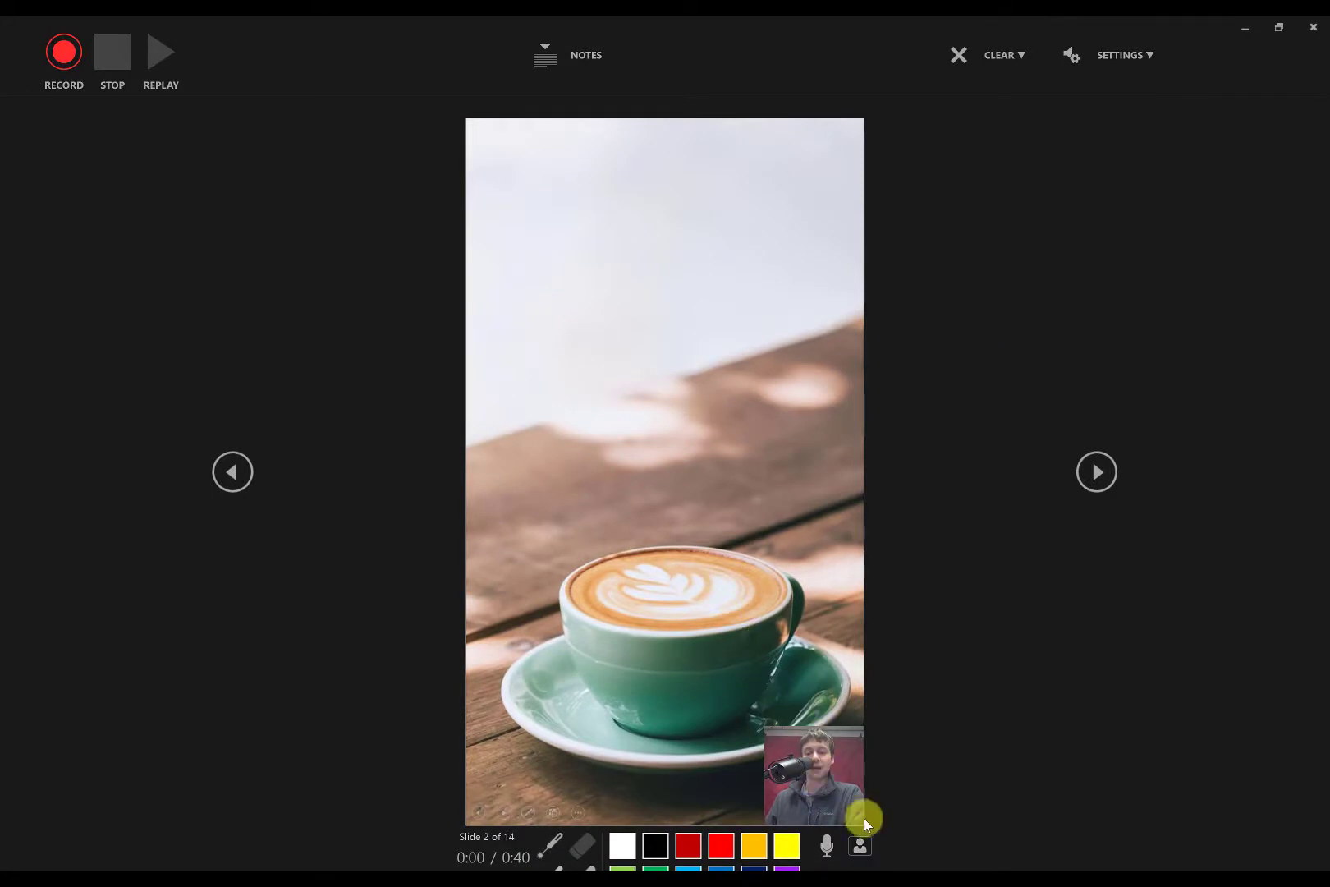
left_click(860, 845)
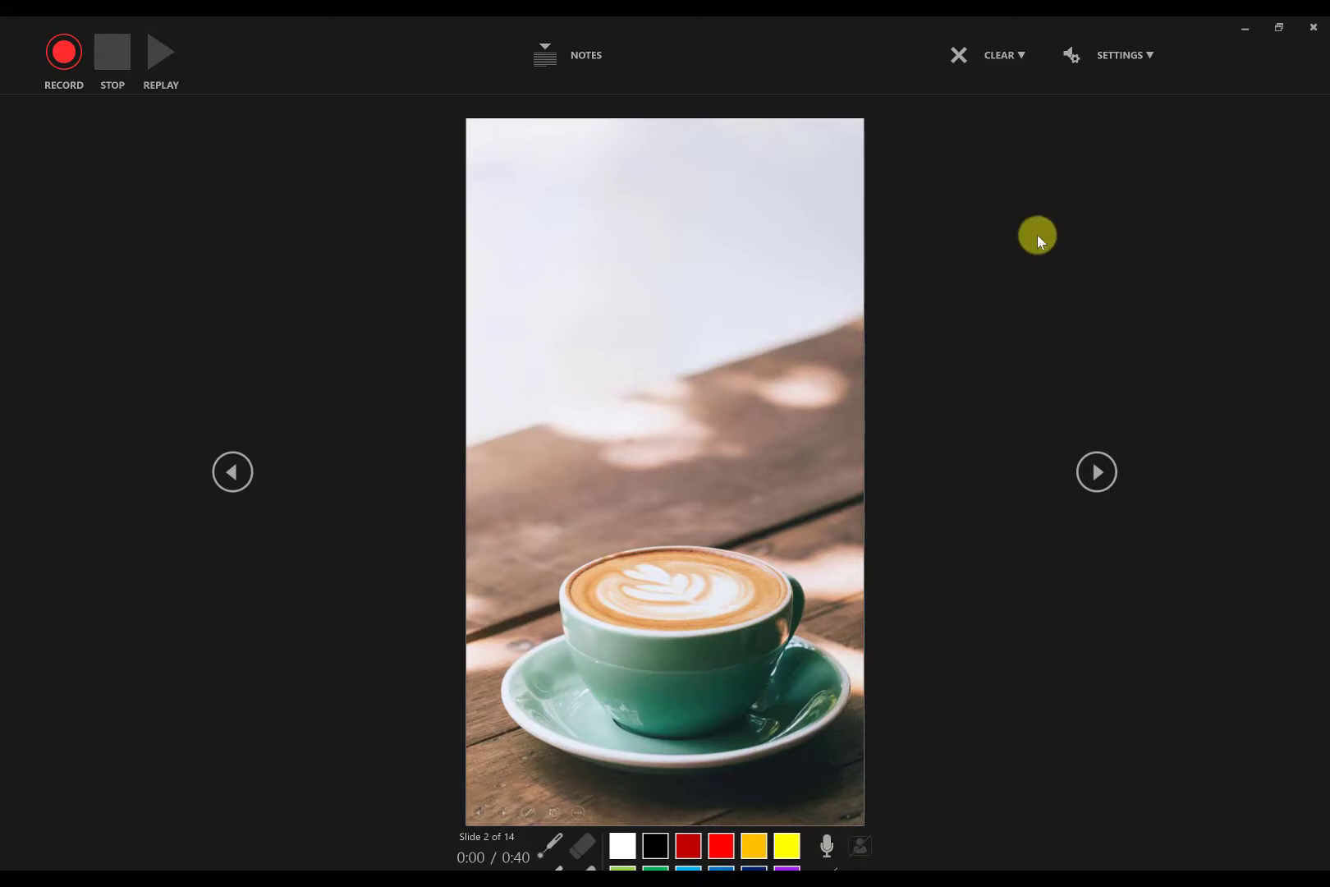
left_click(1140, 66)
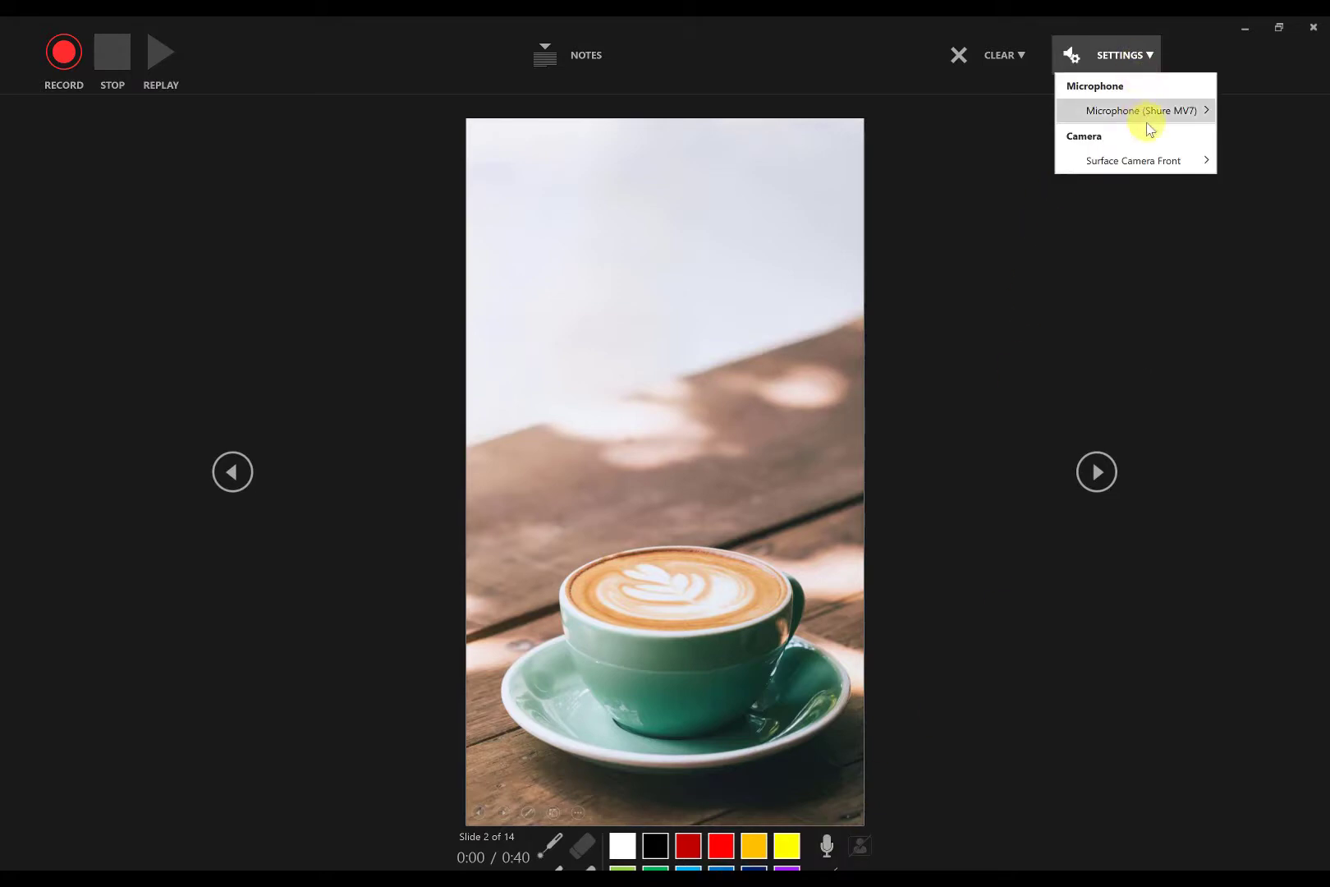
mouse_move(1143, 115)
left_click(1139, 223)
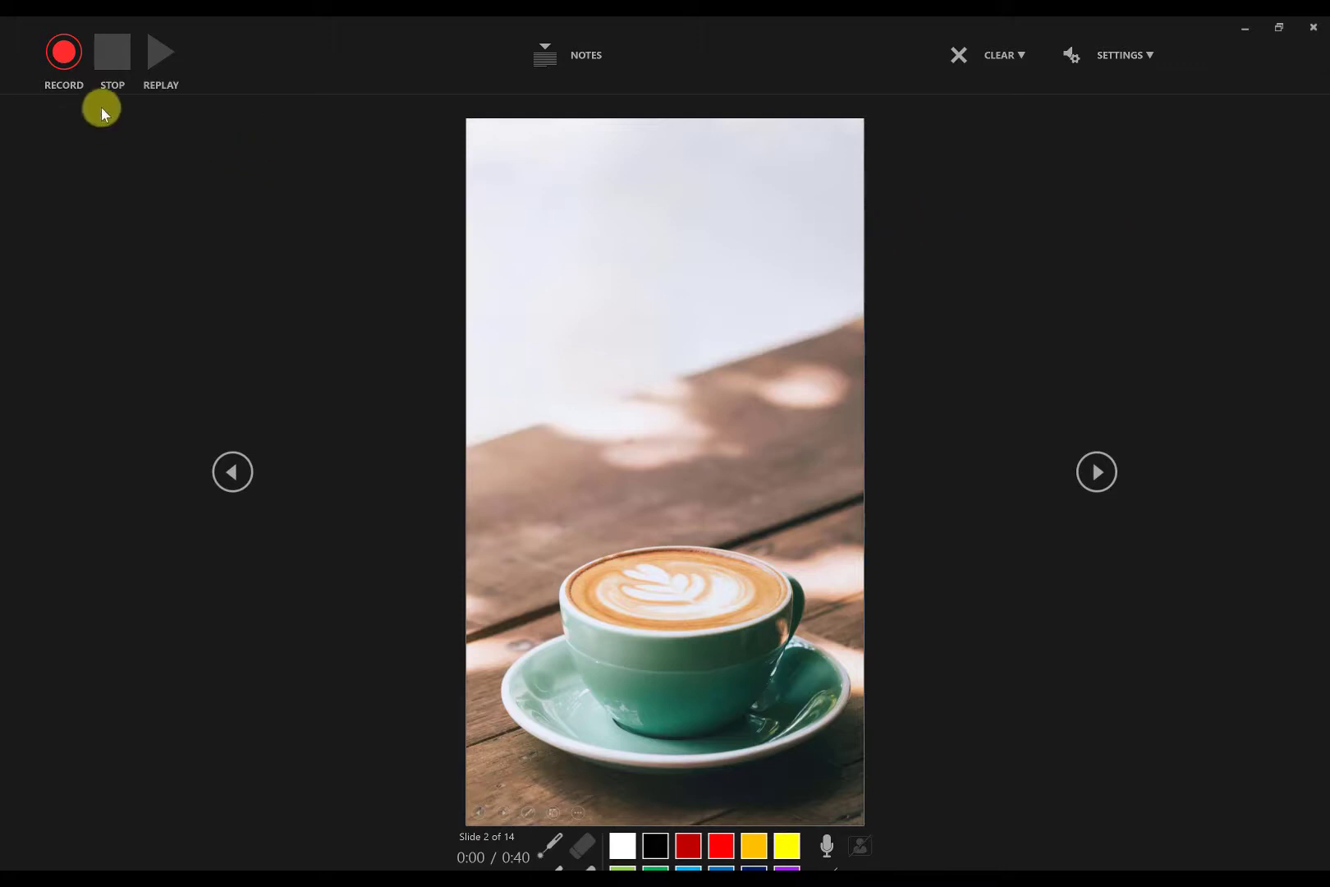
Step: Record and stop a short voiceover on the coffee slide, then step to the ATD #TDBoK slide
left_click(54, 65)
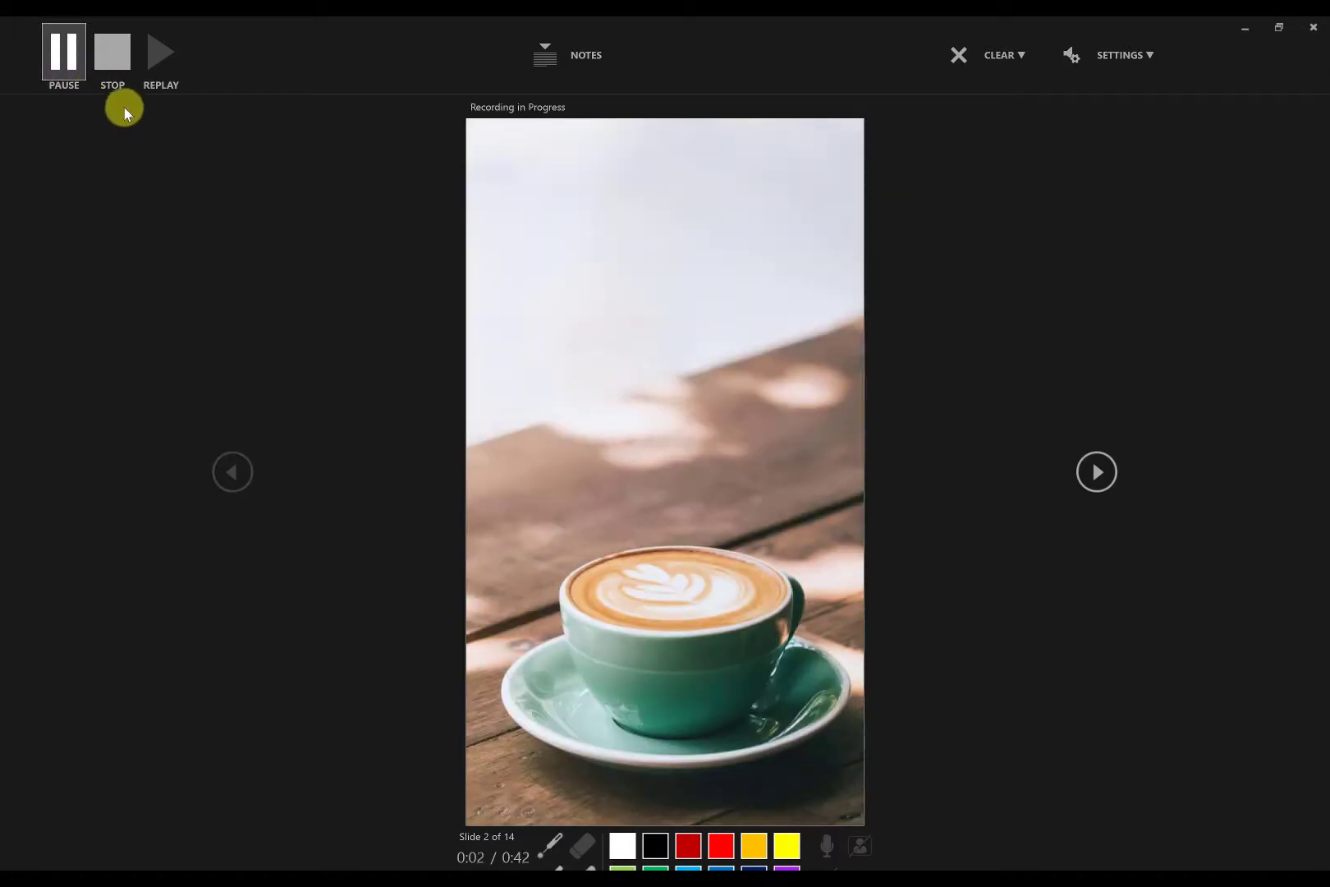
left_click(115, 77)
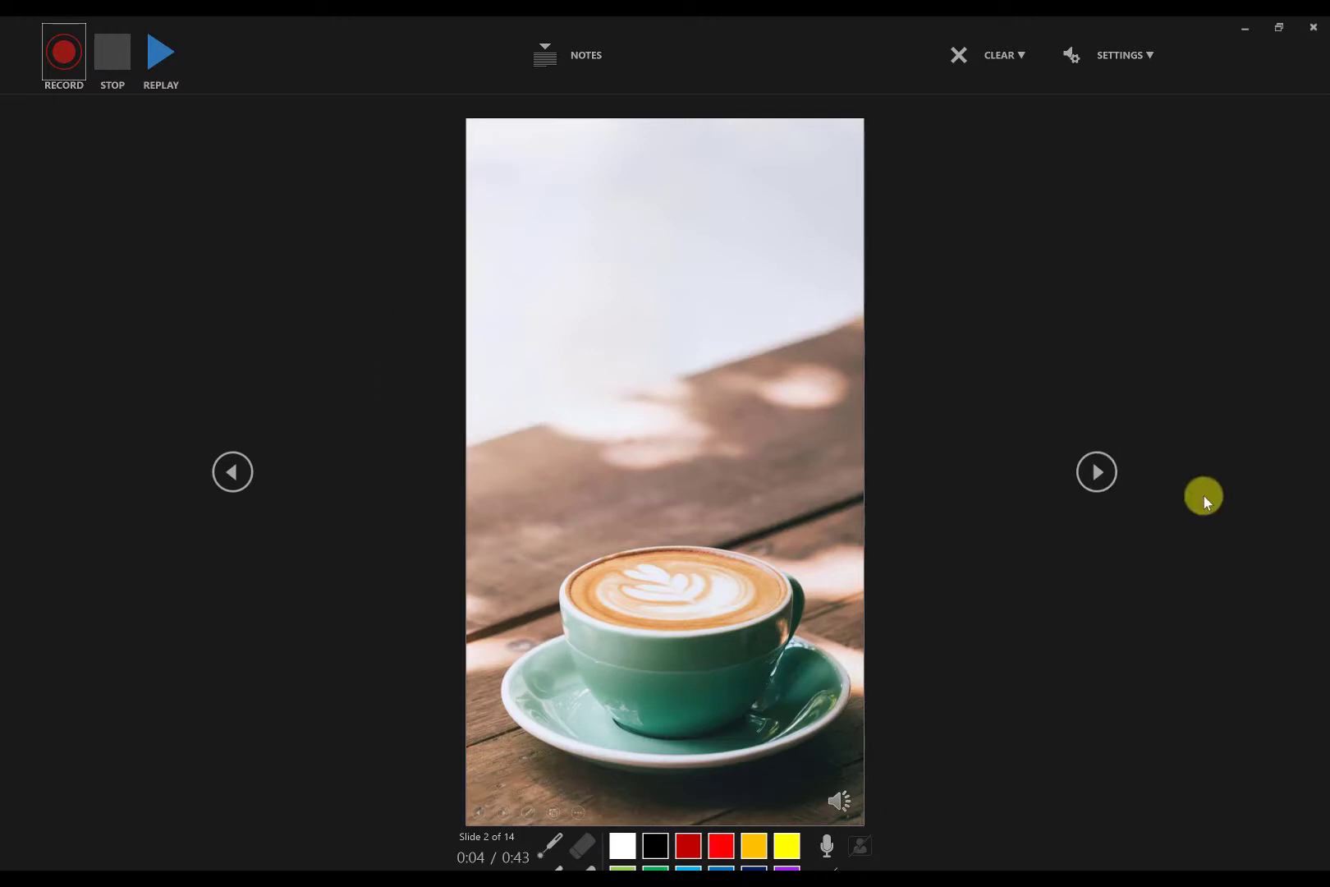
left_click(1086, 484)
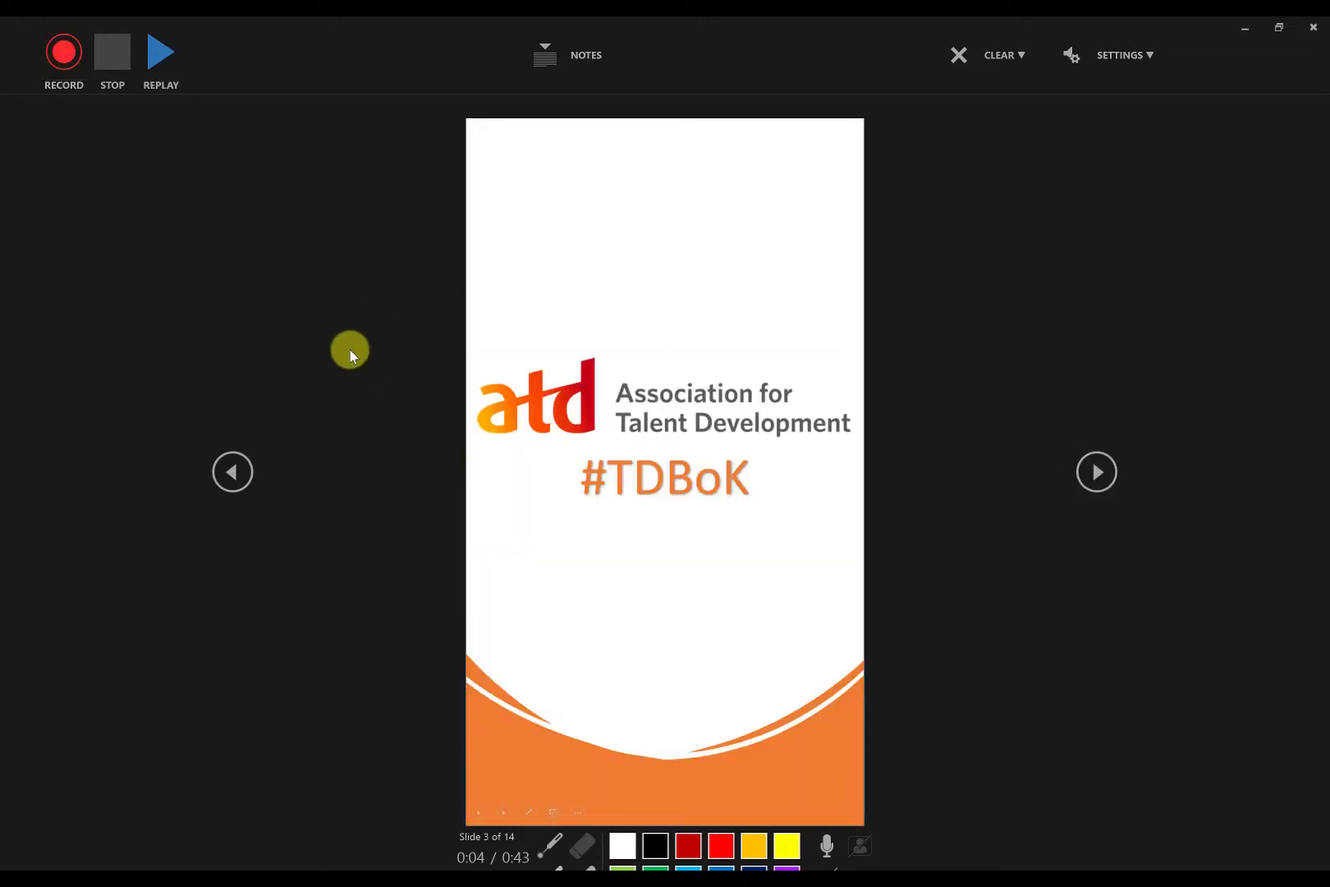
left_click(235, 470)
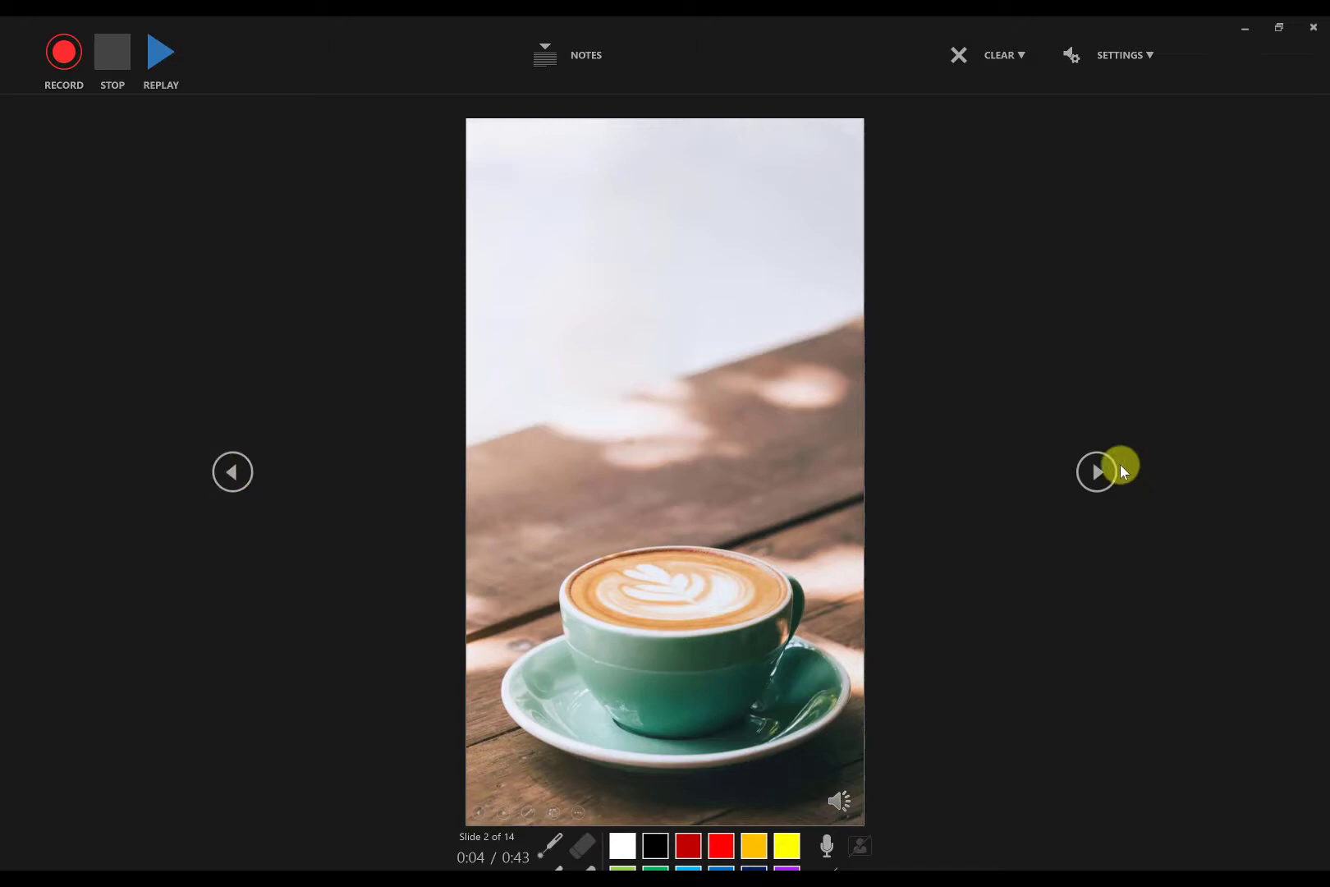
left_click(1113, 478)
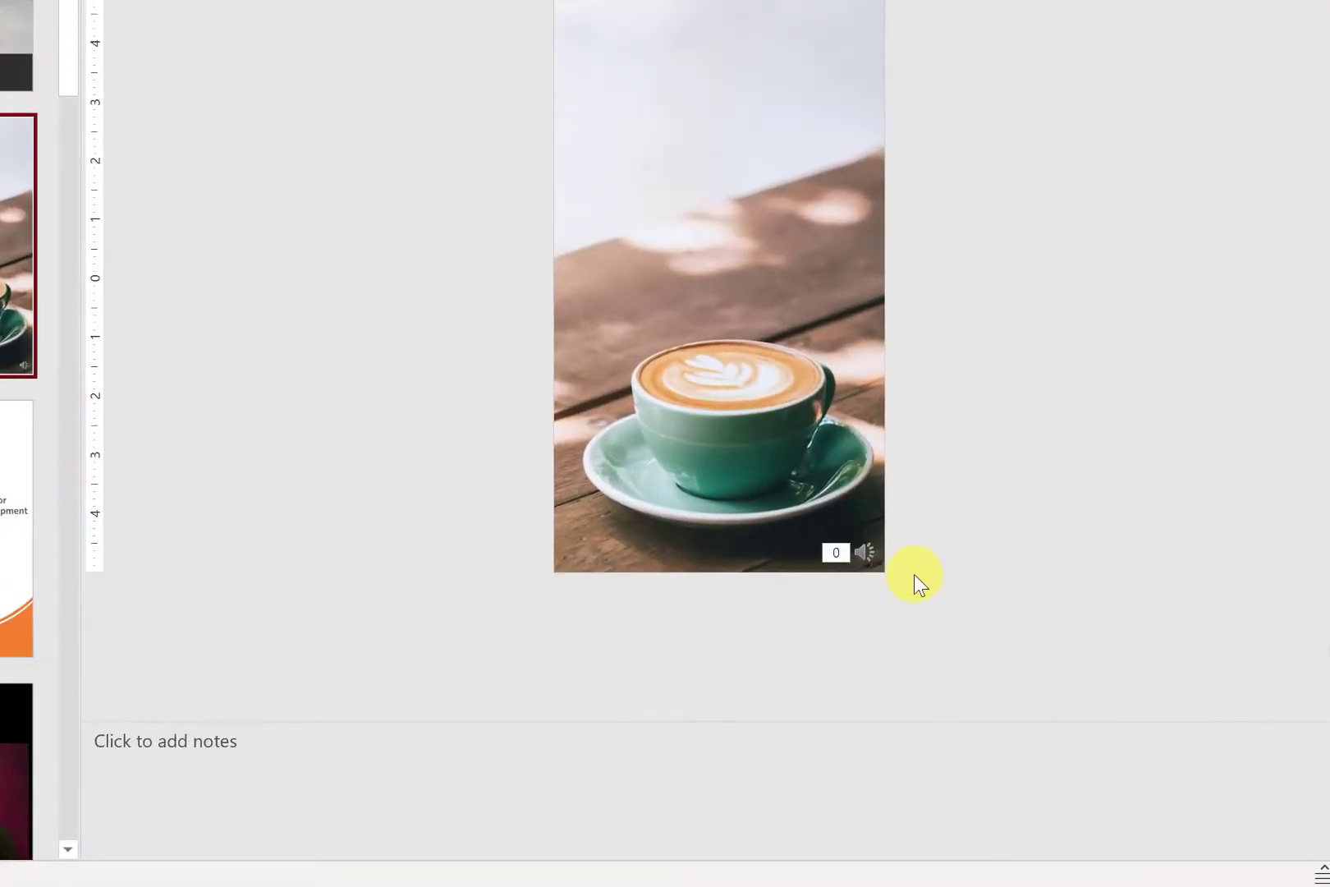
Step: Move slide 2's voiceover audio icon off the coffee photo to the right
left_click(911, 574)
scroll(912, 574, "up", 3)
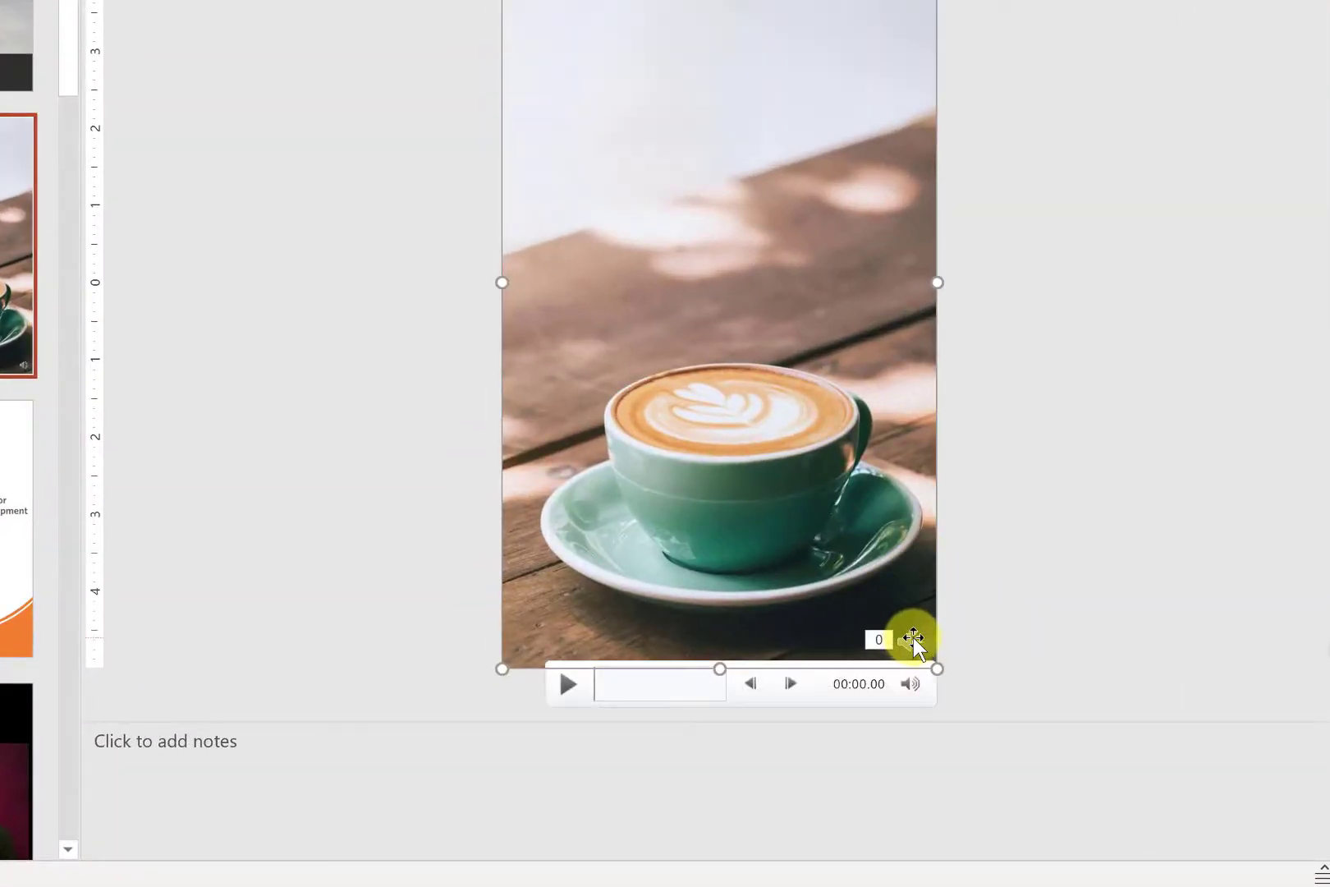
left_click_drag(913, 638, 1099, 538)
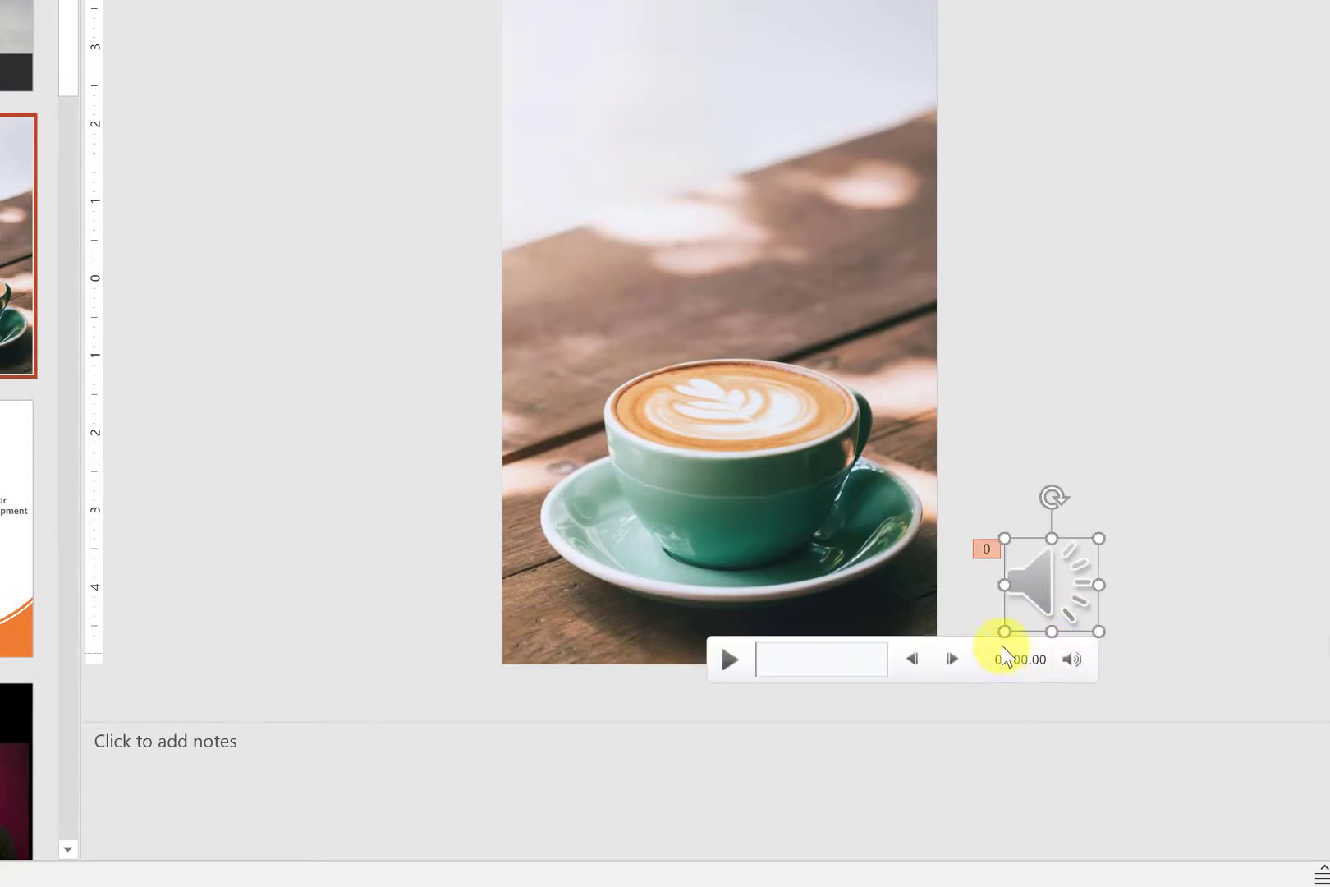
left_click(1023, 516)
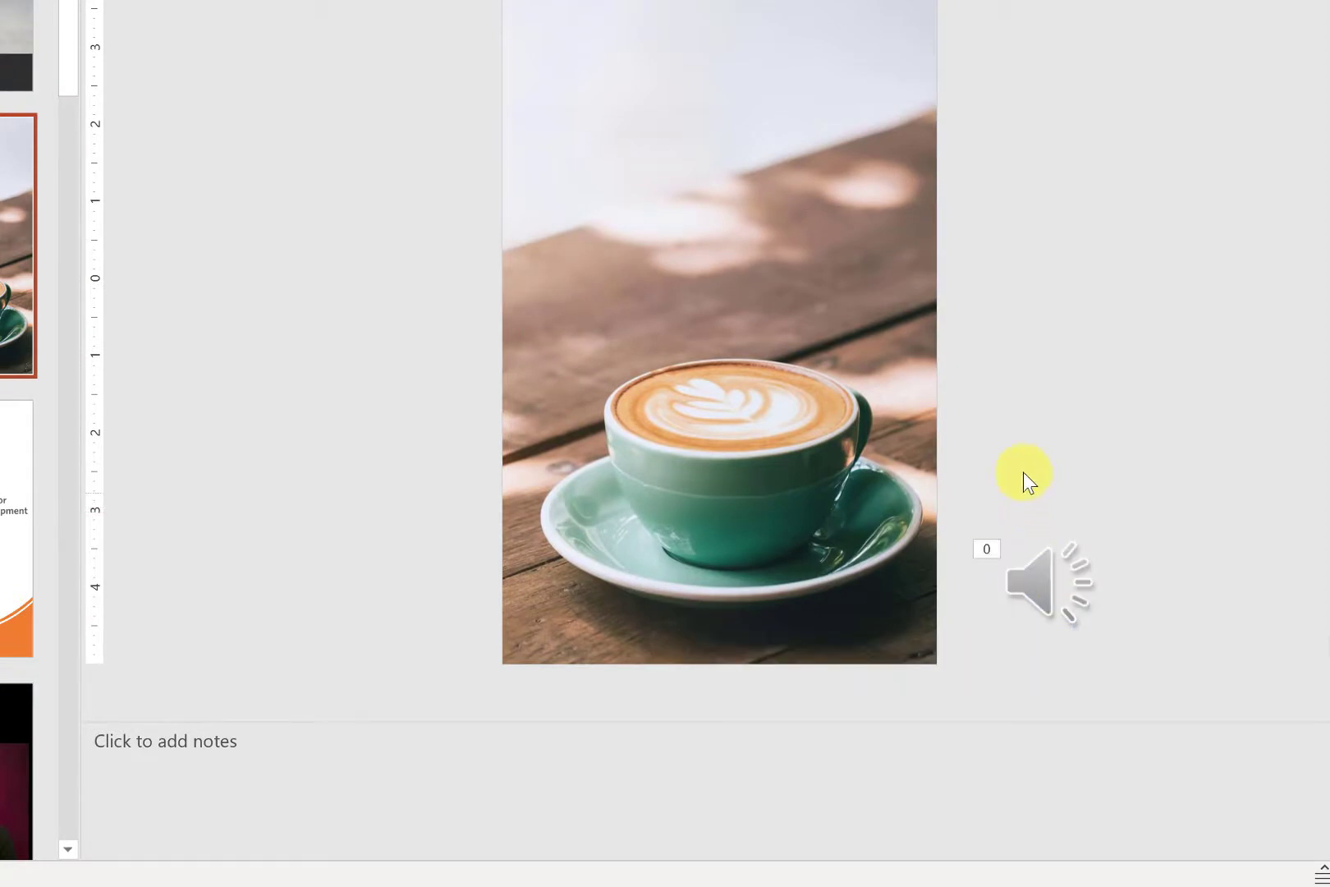
Step: Set the voiceover clip's audio style to Play in Background
left_click(1043, 579)
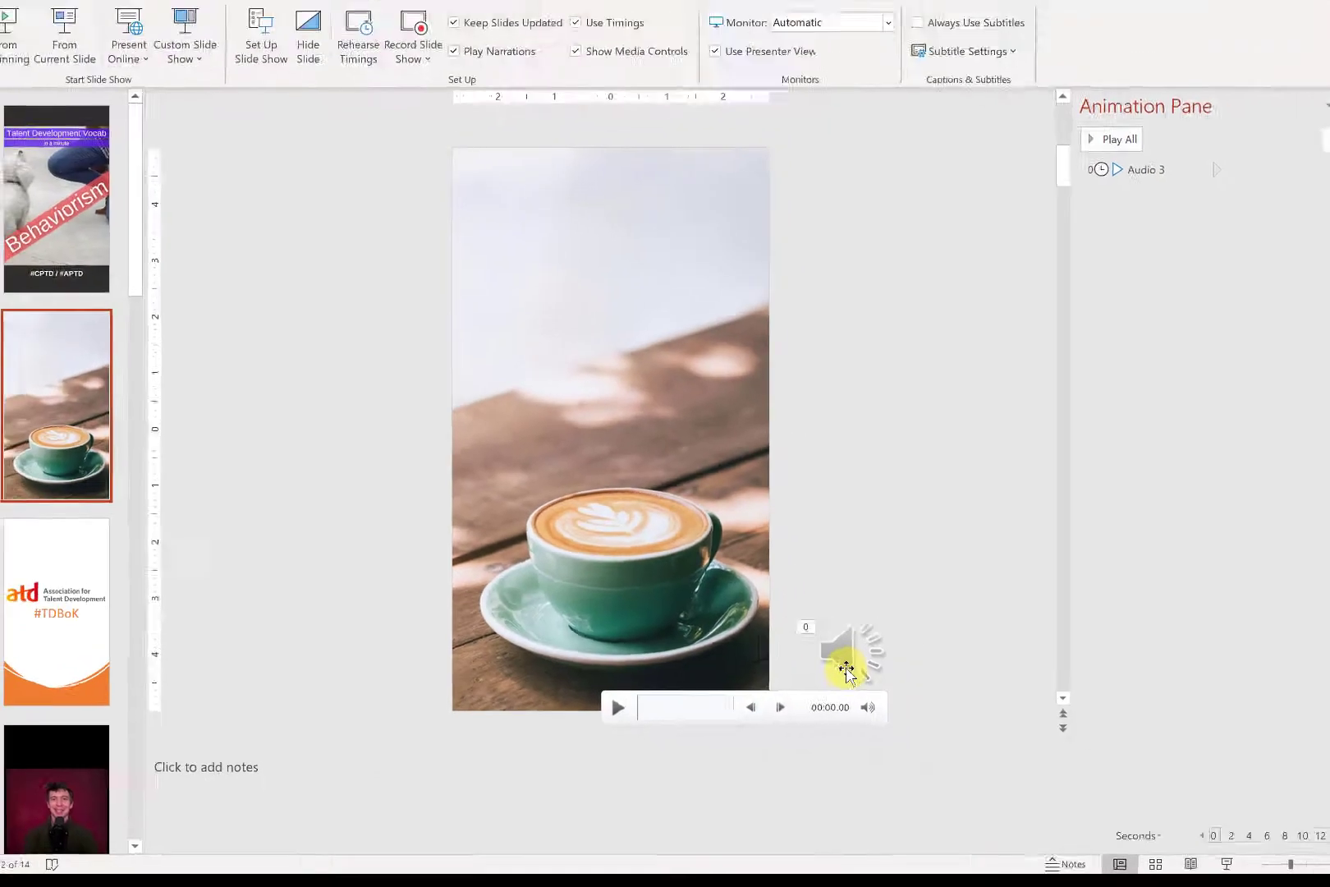
right_click(846, 669)
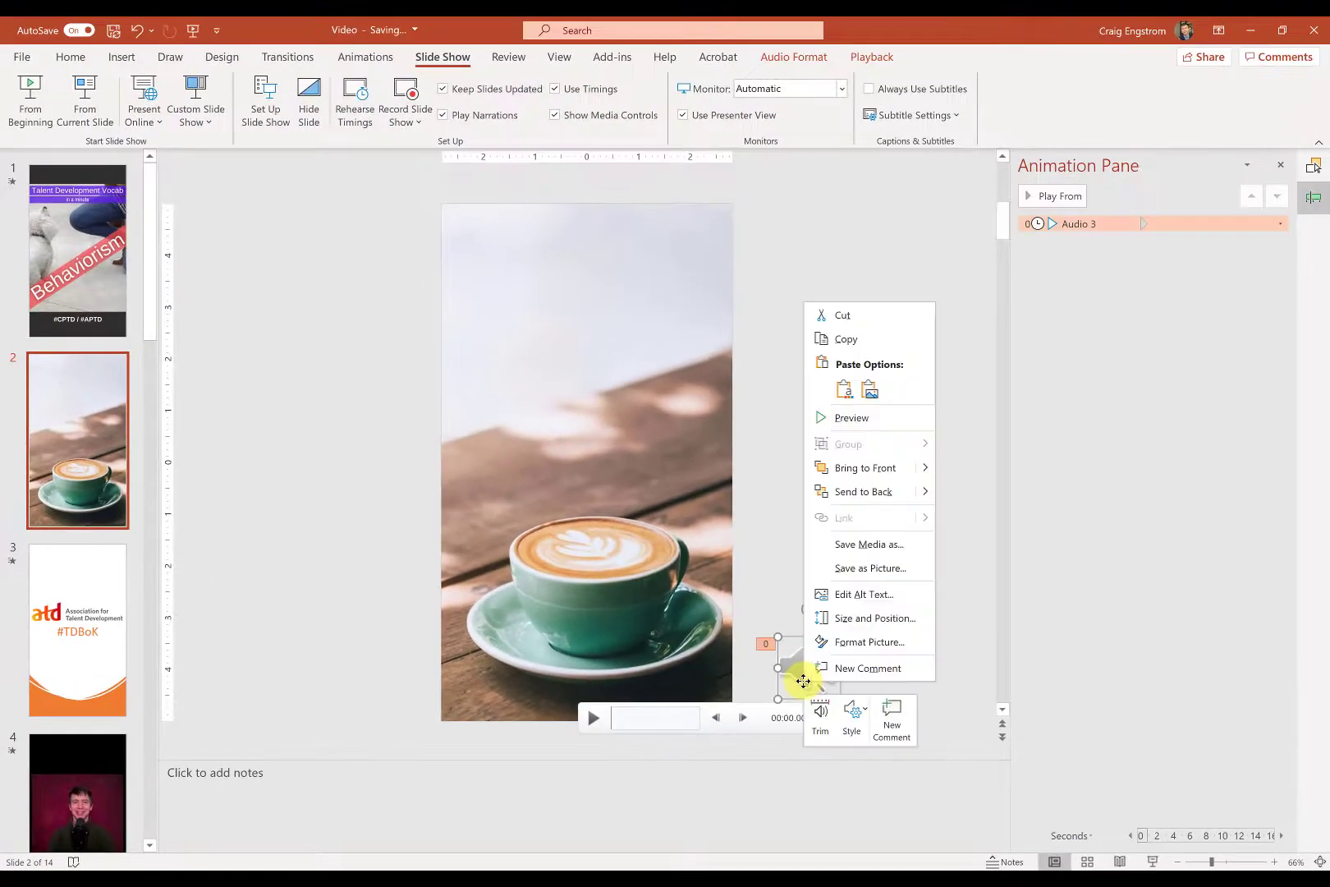
left_click(901, 714)
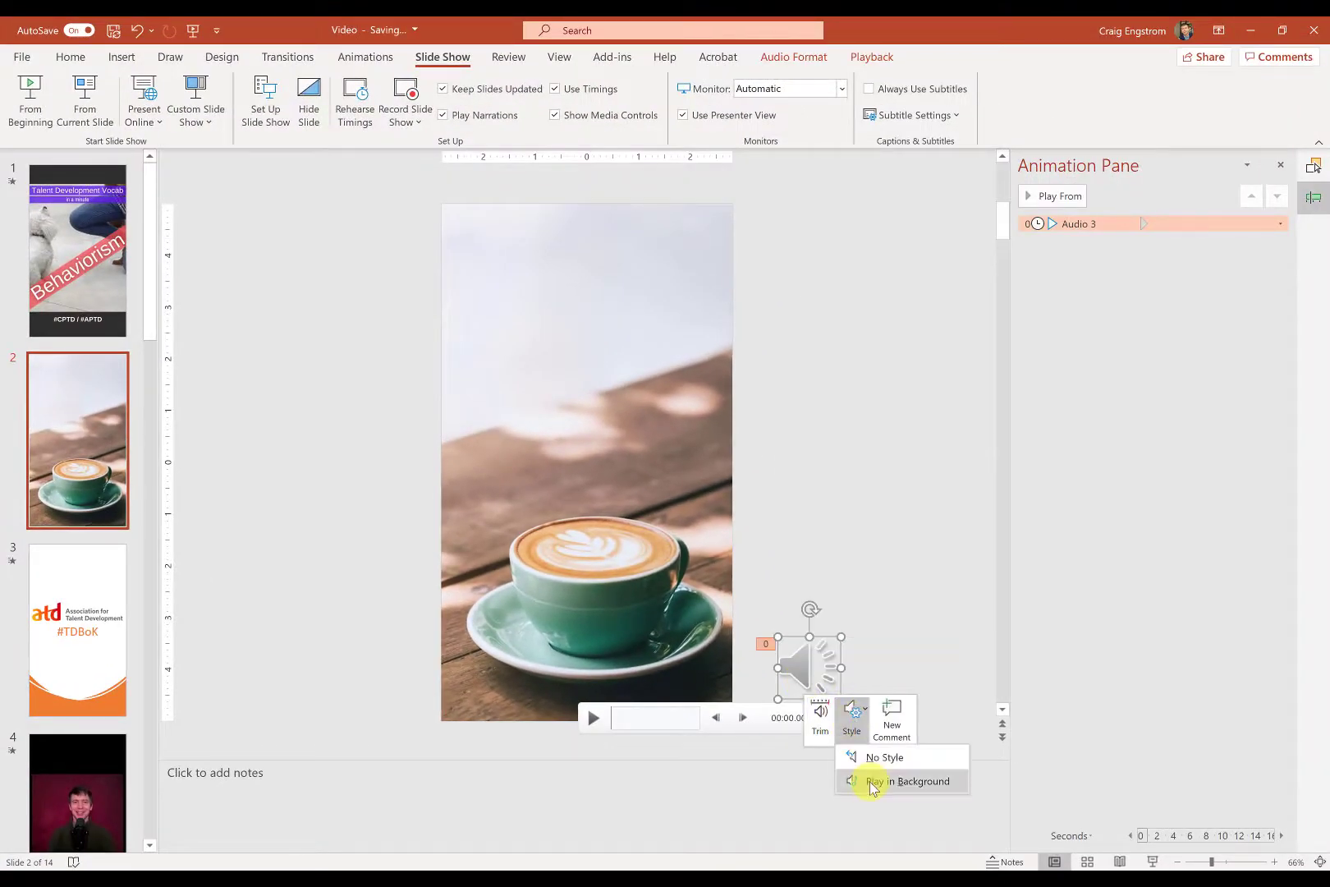
left_click(858, 781)
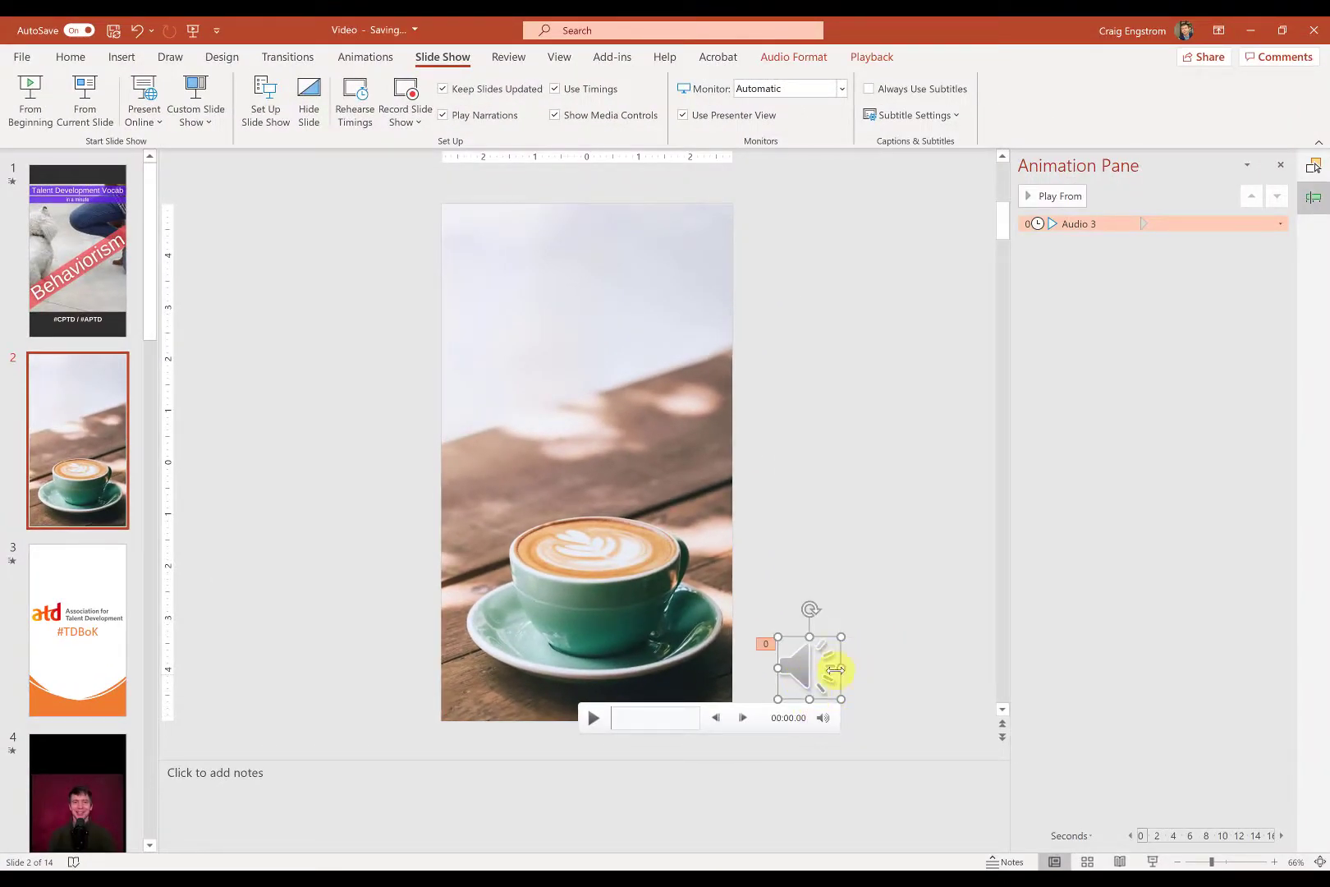
left_click(801, 511)
right_click(791, 668)
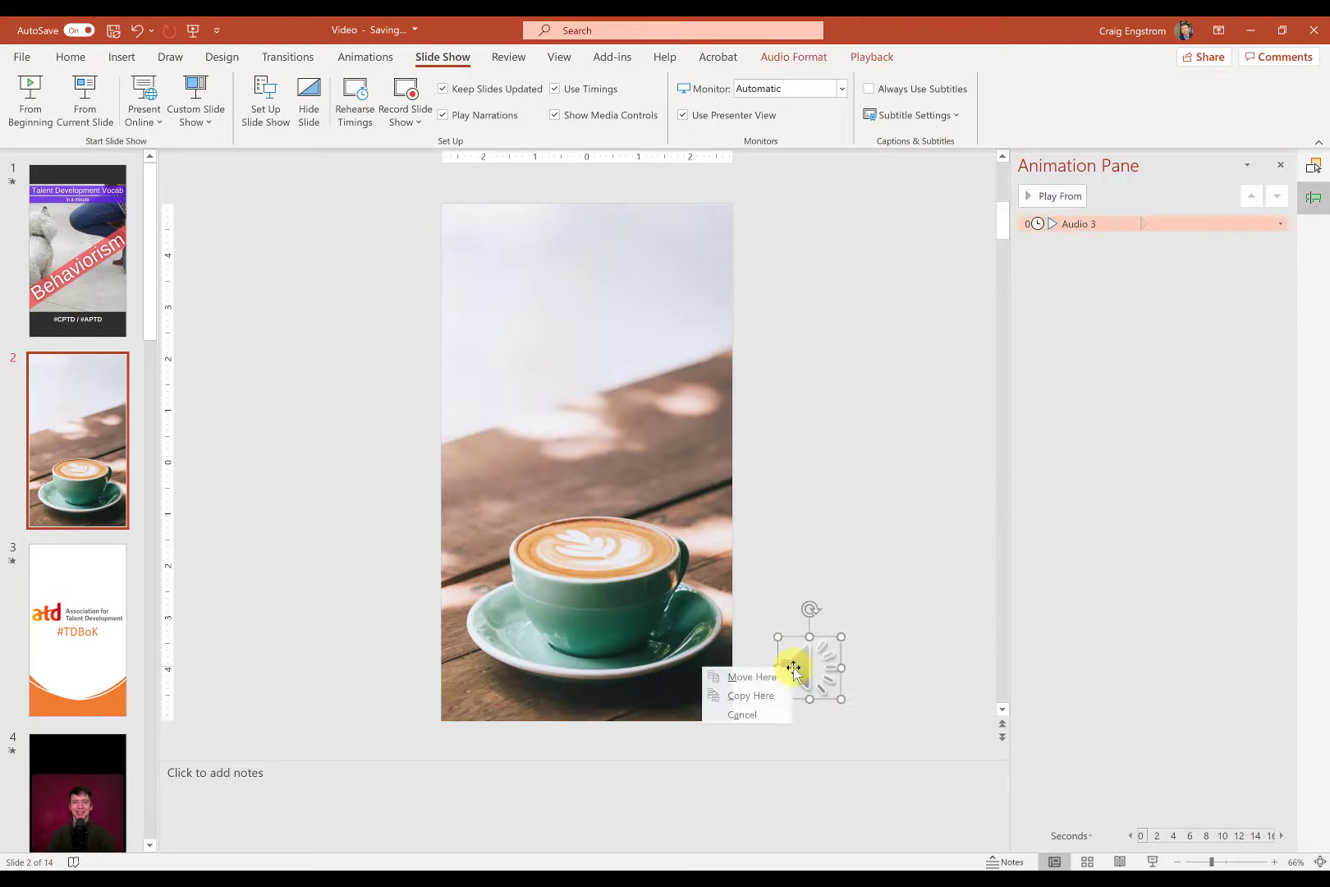
left_click(757, 704)
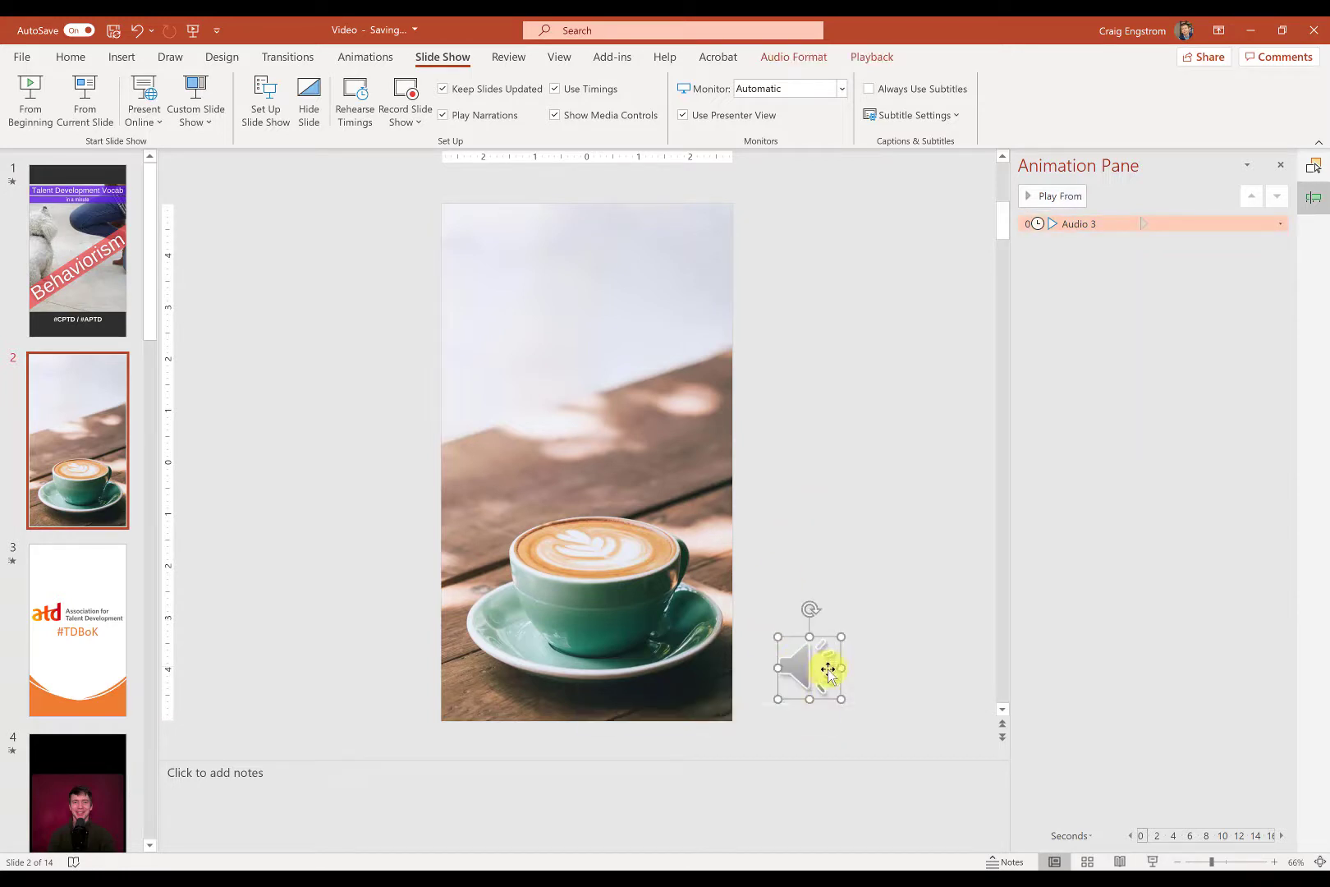
Step: Show the audio Playback settings and open Trim Audio for the Audio 3 narration
right_click(789, 686)
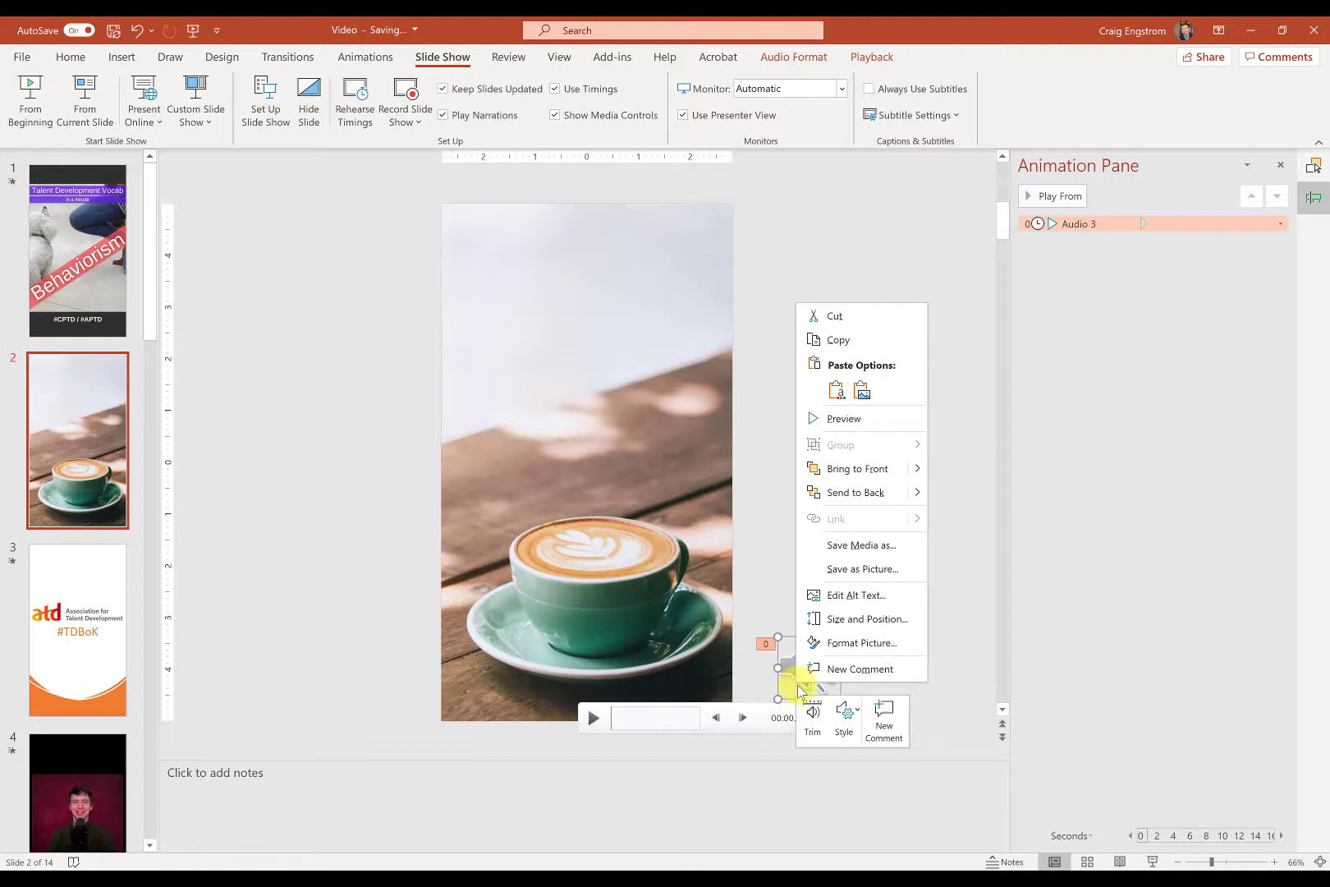
left_click(880, 60)
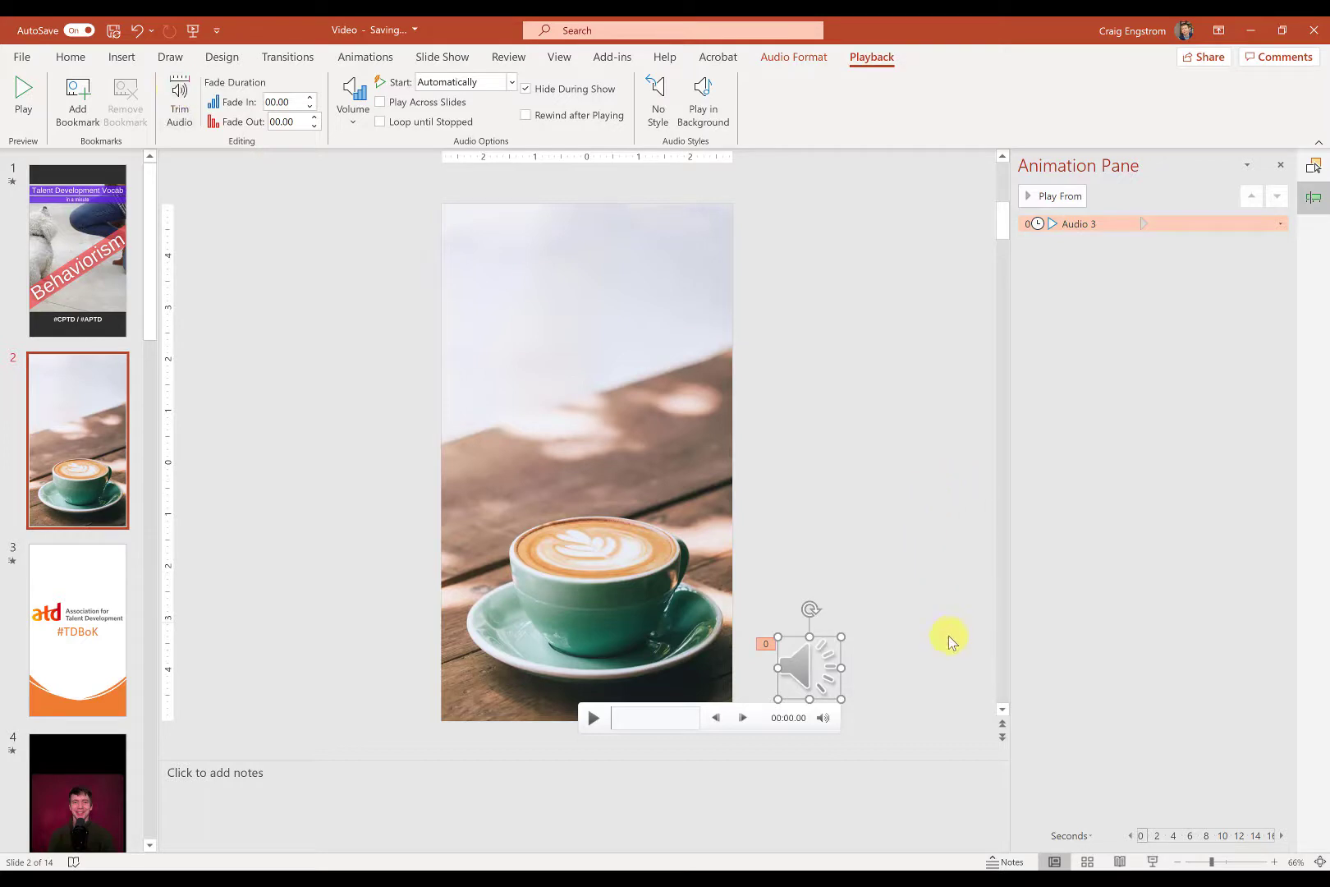
left_click(853, 664)
left_click(808, 661)
right_click(813, 669)
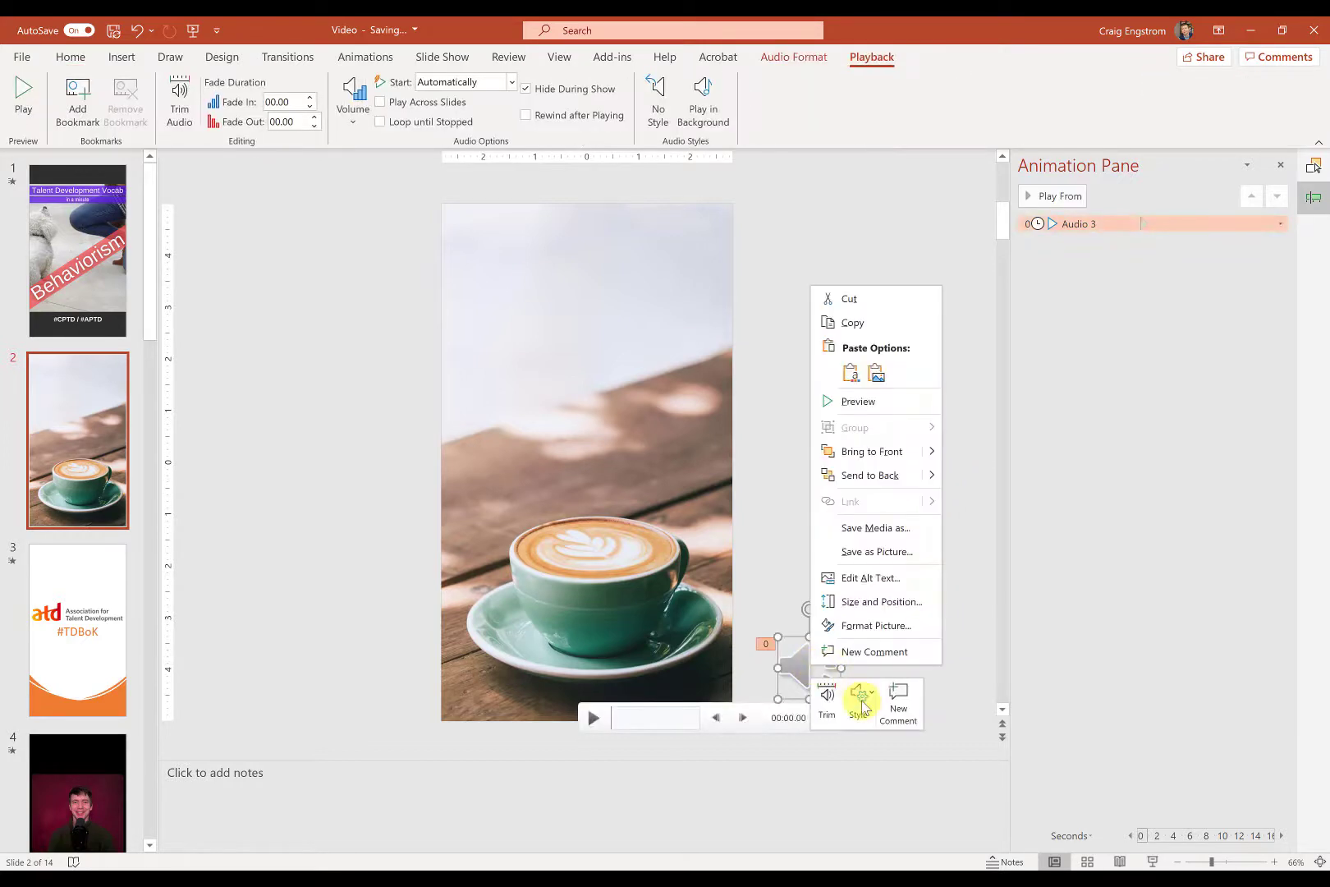
left_click(827, 699)
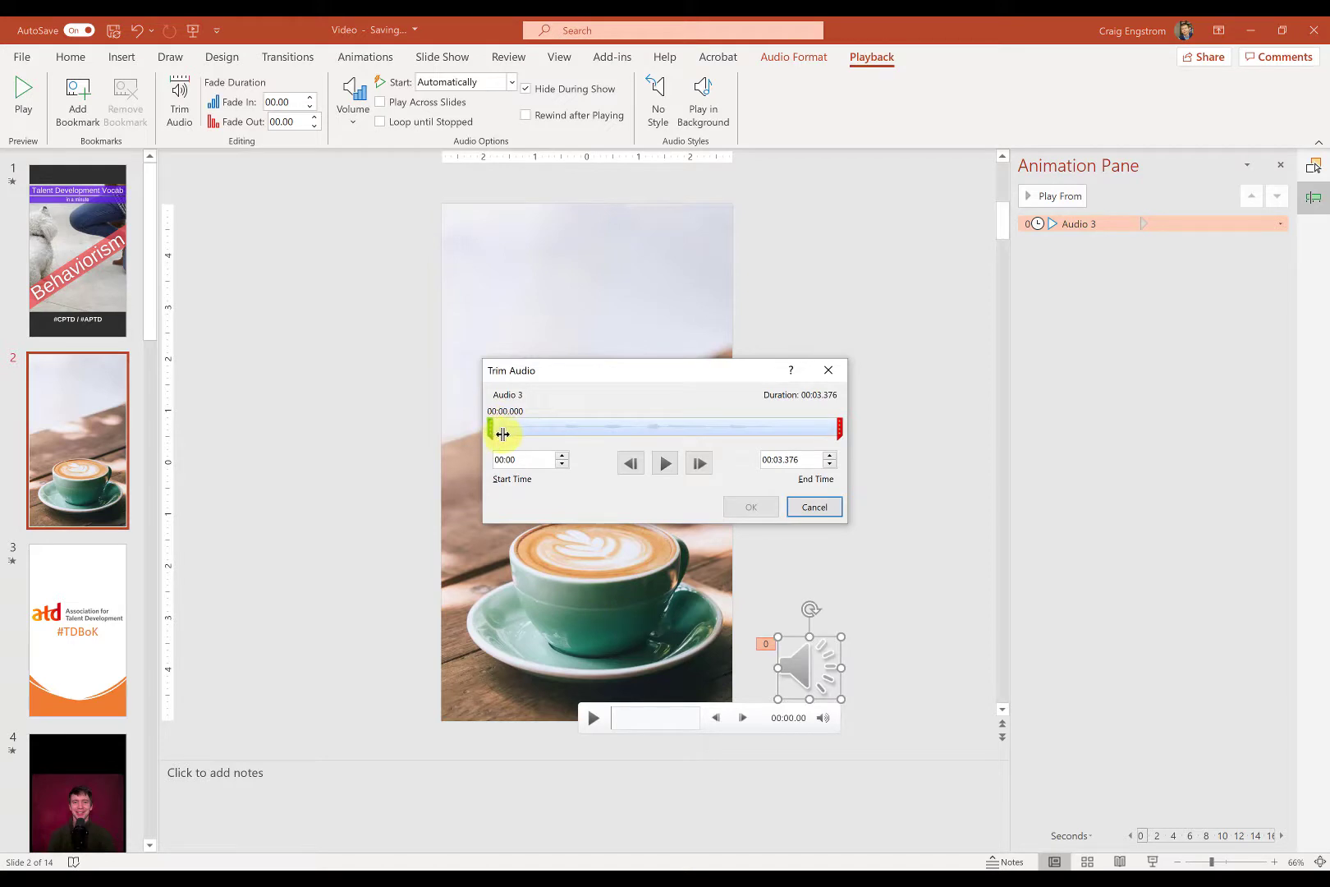
Step: Trim Audio 3 to run from 00:00.128 to 00:02.860, a 00:02.732 clip
left_click_drag(503, 434, 505, 434)
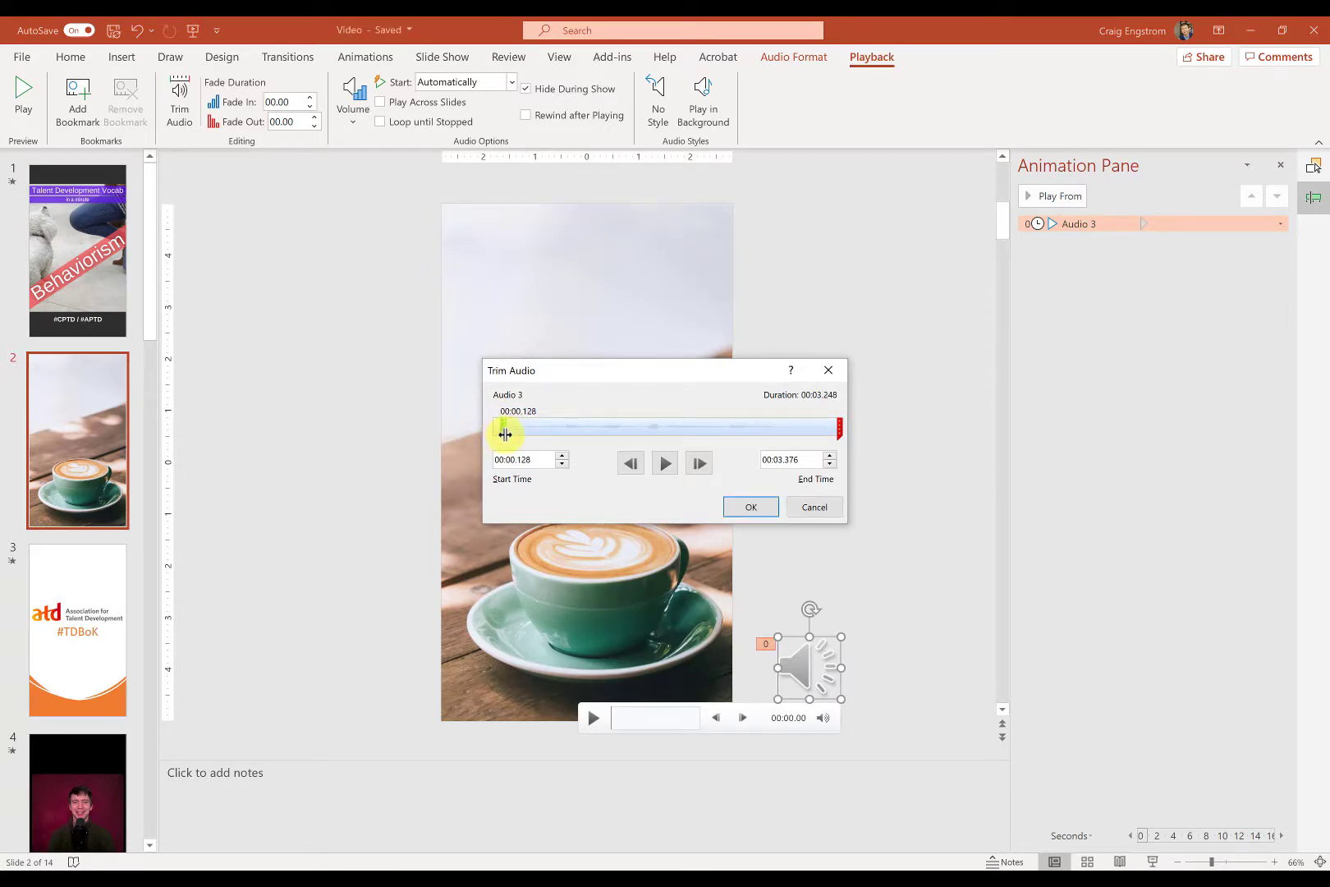
left_click_drag(837, 428, 786, 425)
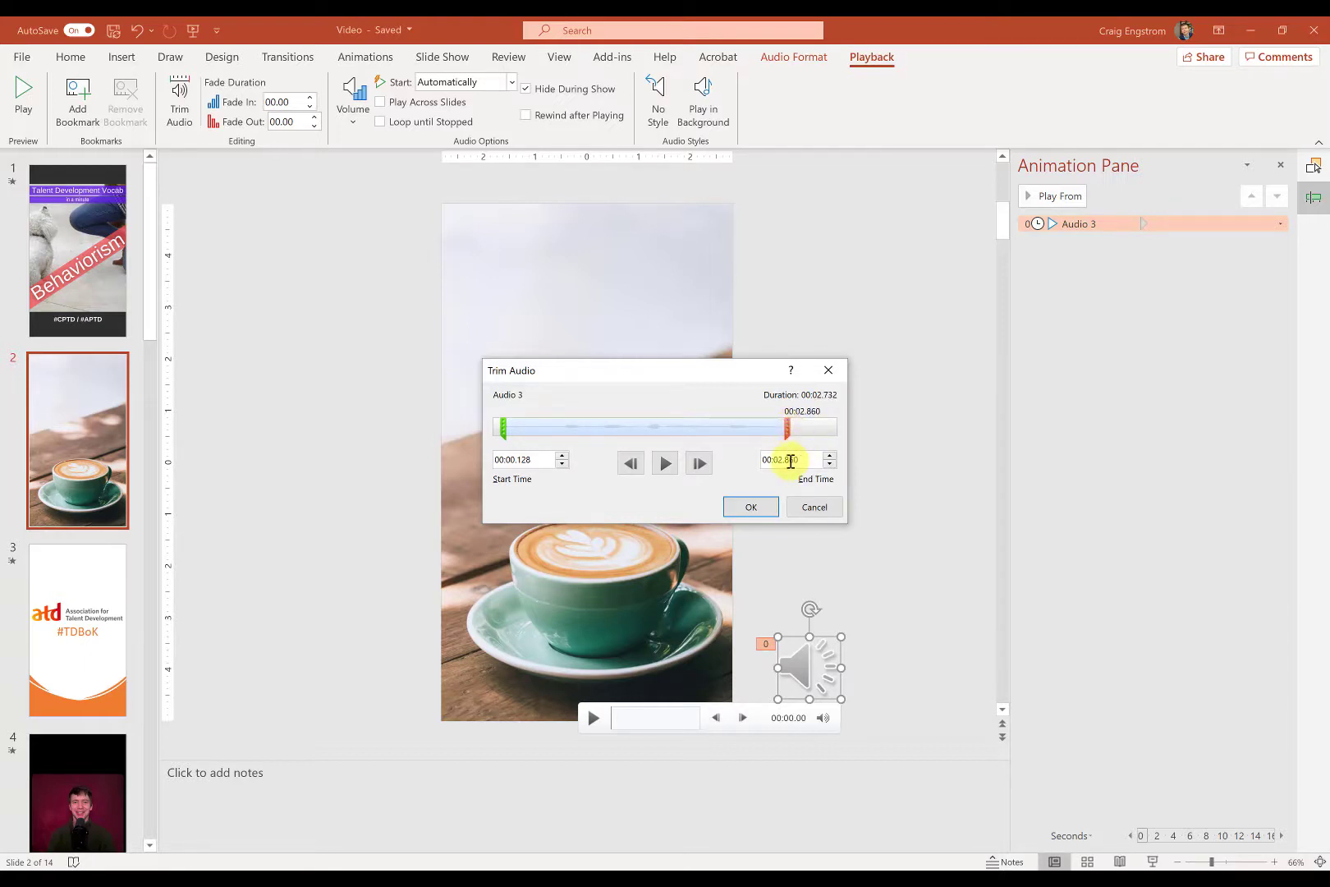
left_click(751, 509)
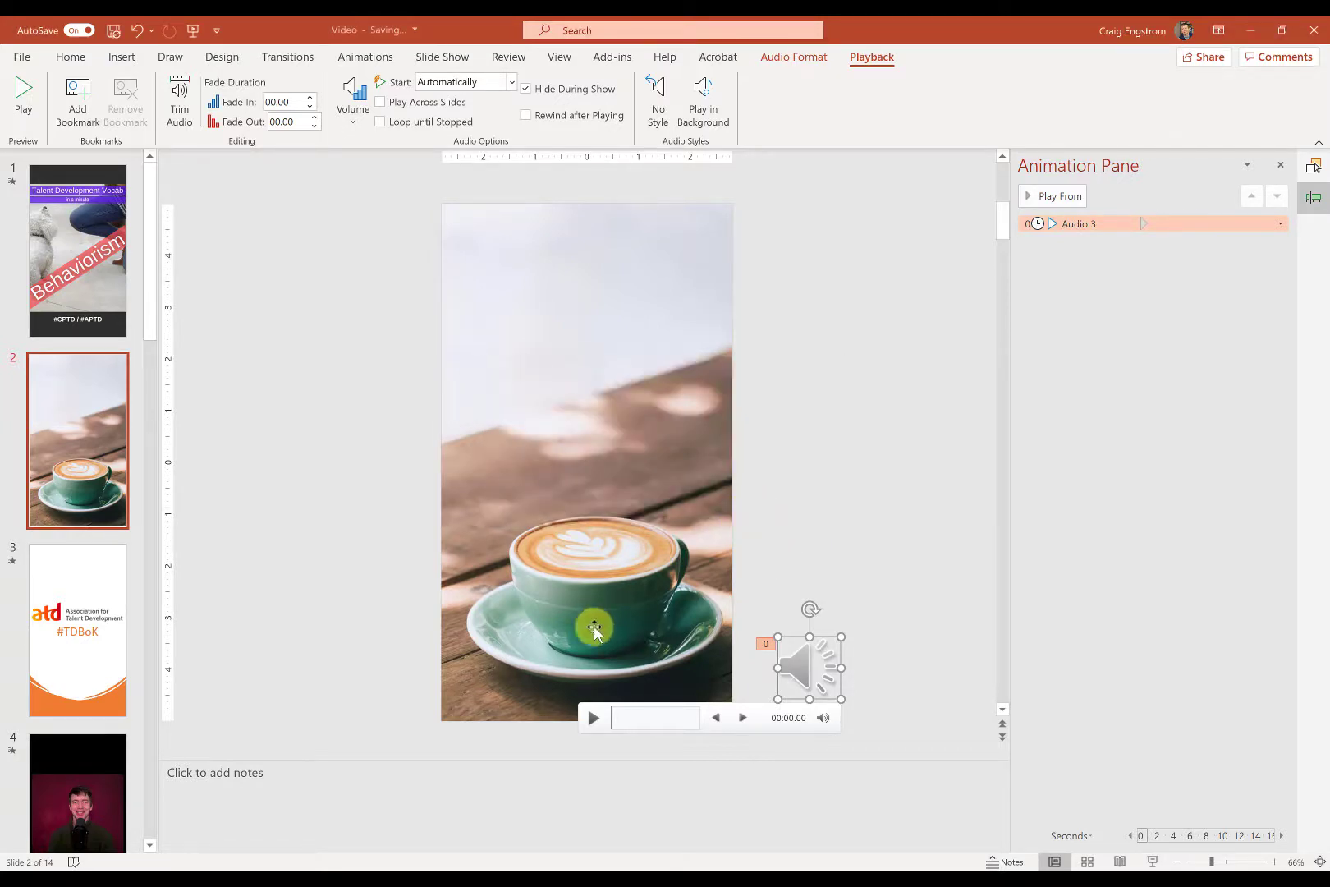
Step: Play the trimmed narration, then change Audio 3's timing from After Previous to With Previous
left_click(594, 717)
left_click(824, 487)
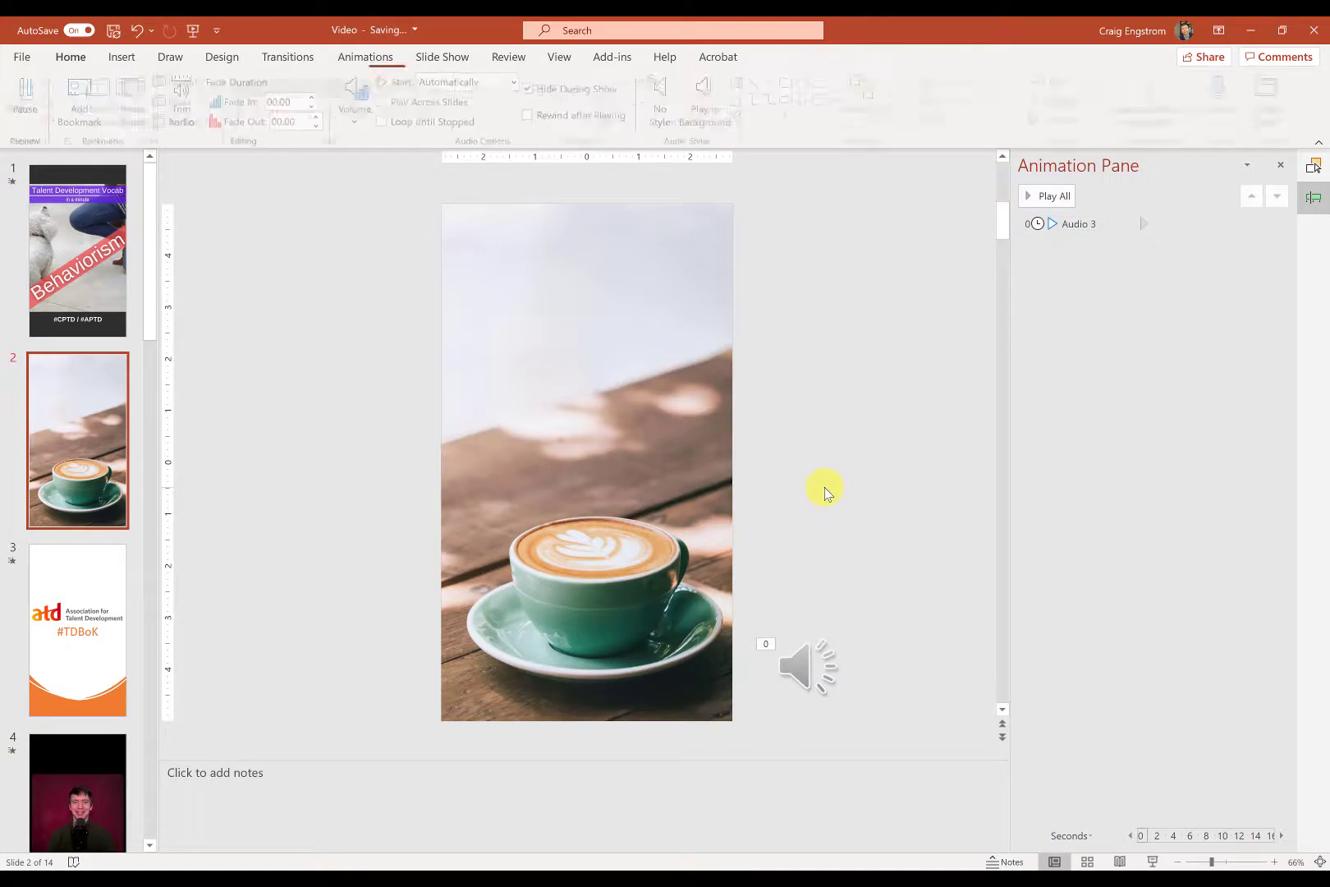
right_click(1083, 222)
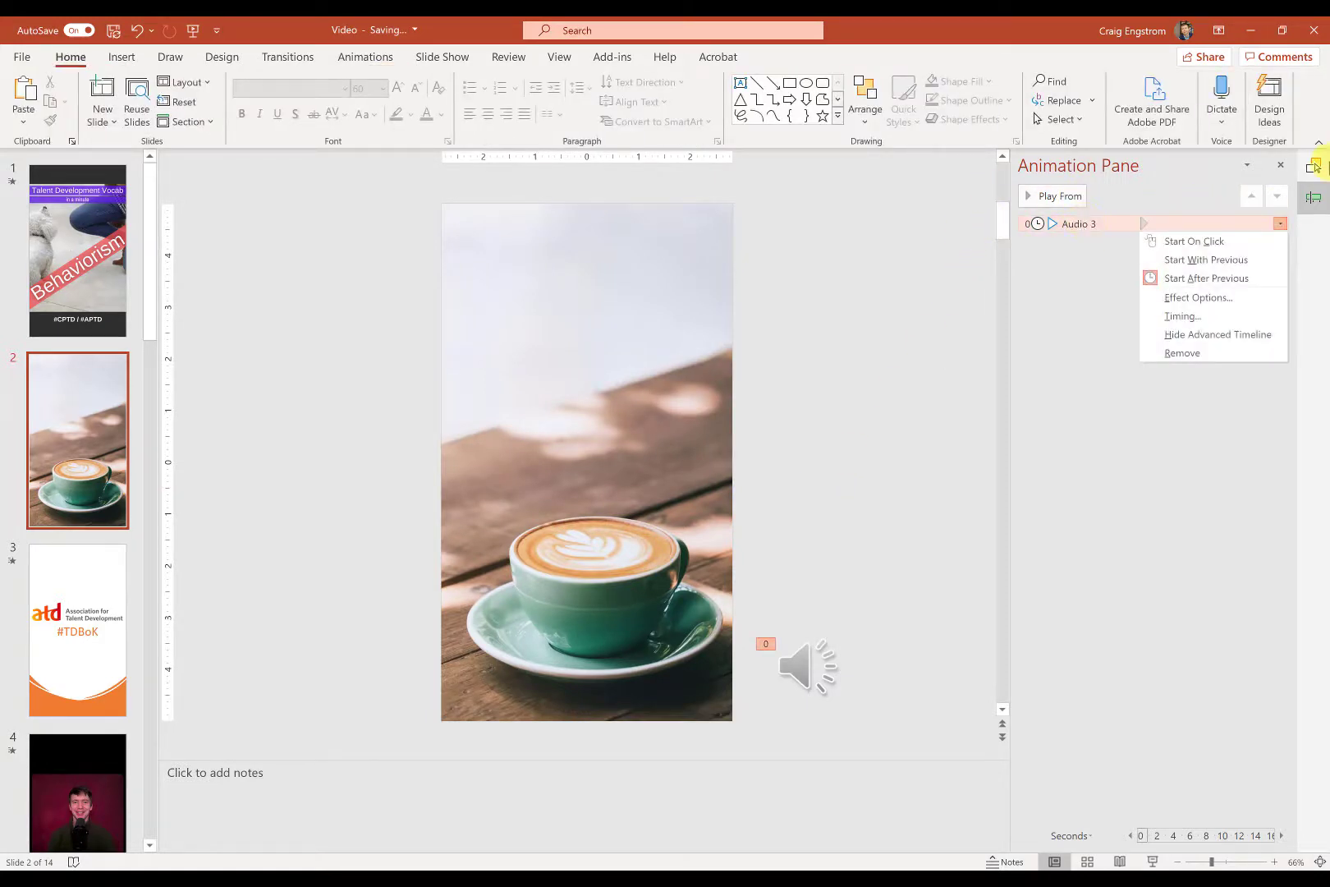
left_click(1157, 259)
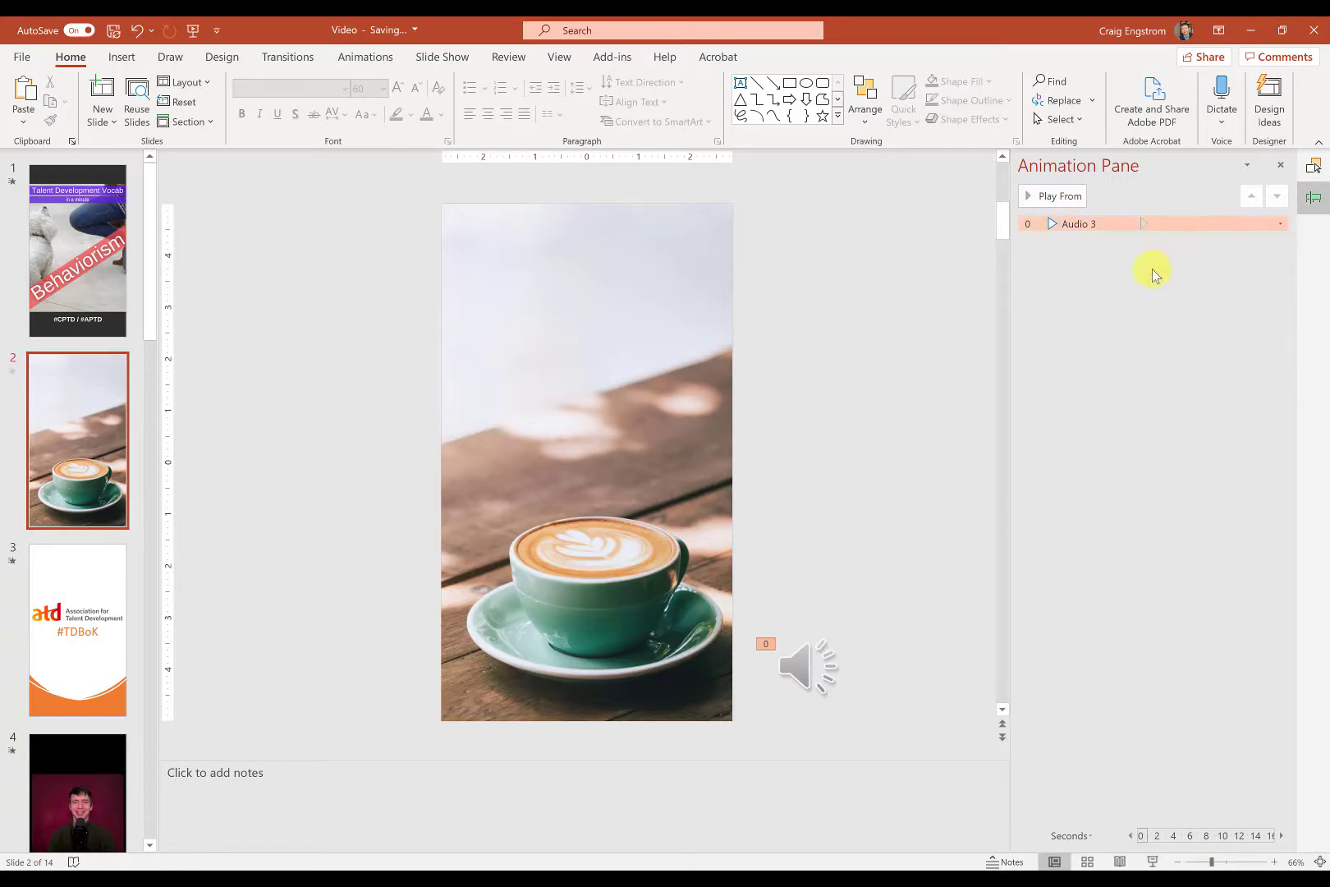
left_click(920, 335)
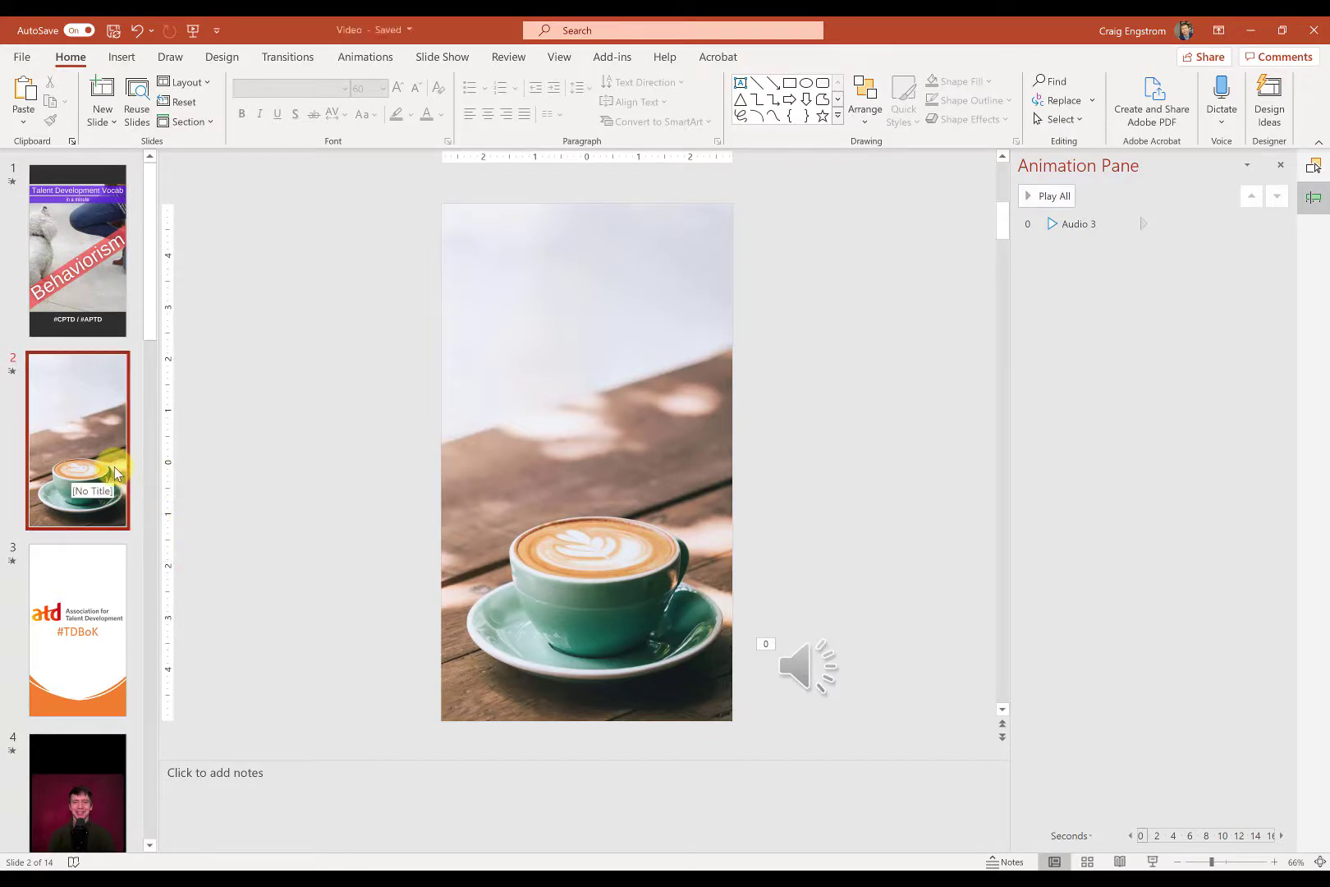
Step: Undo the last change, delete the coffee-cup slide, and view slide 4's Skinner audio clip
key("ctrl+z")
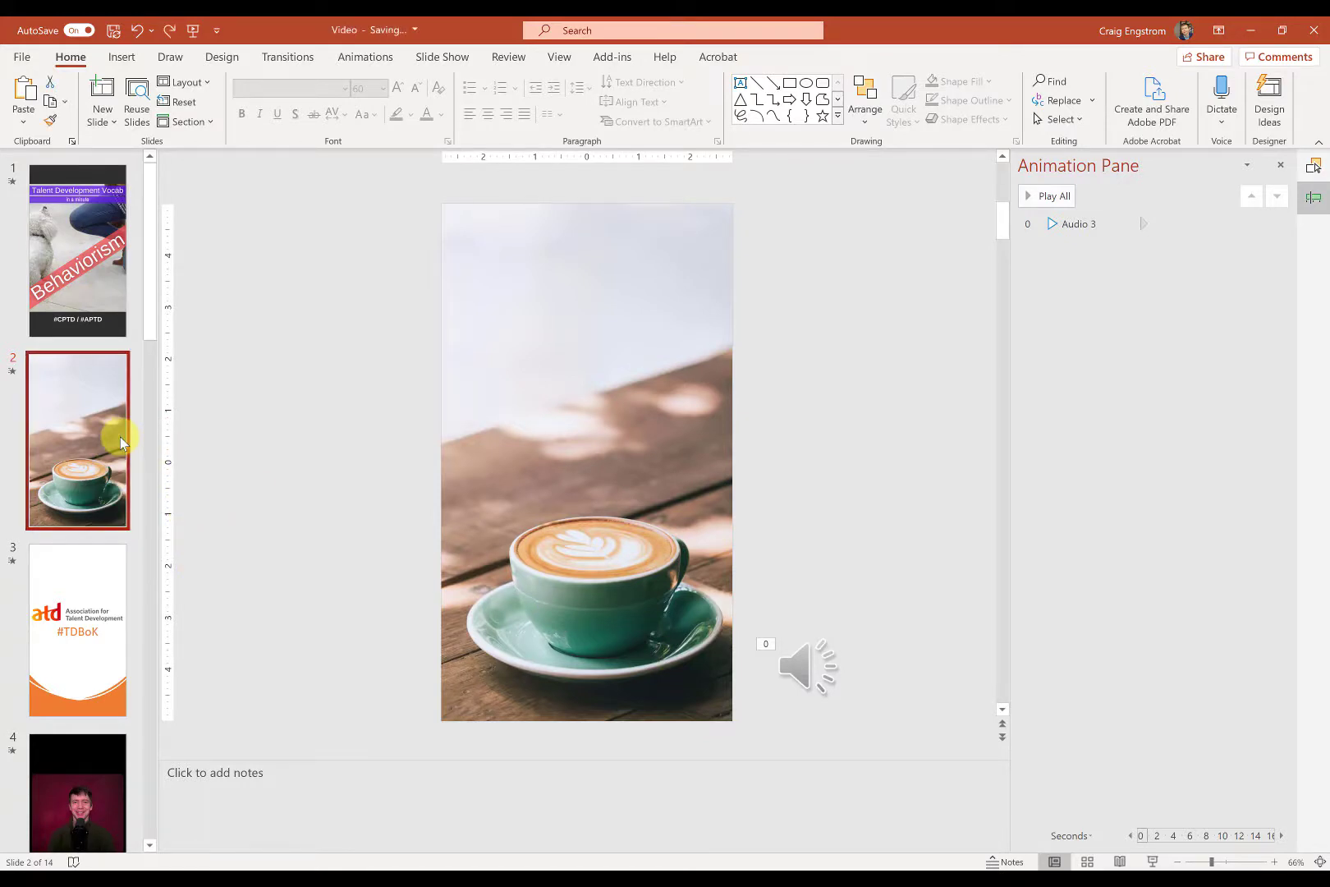
key("Delete")
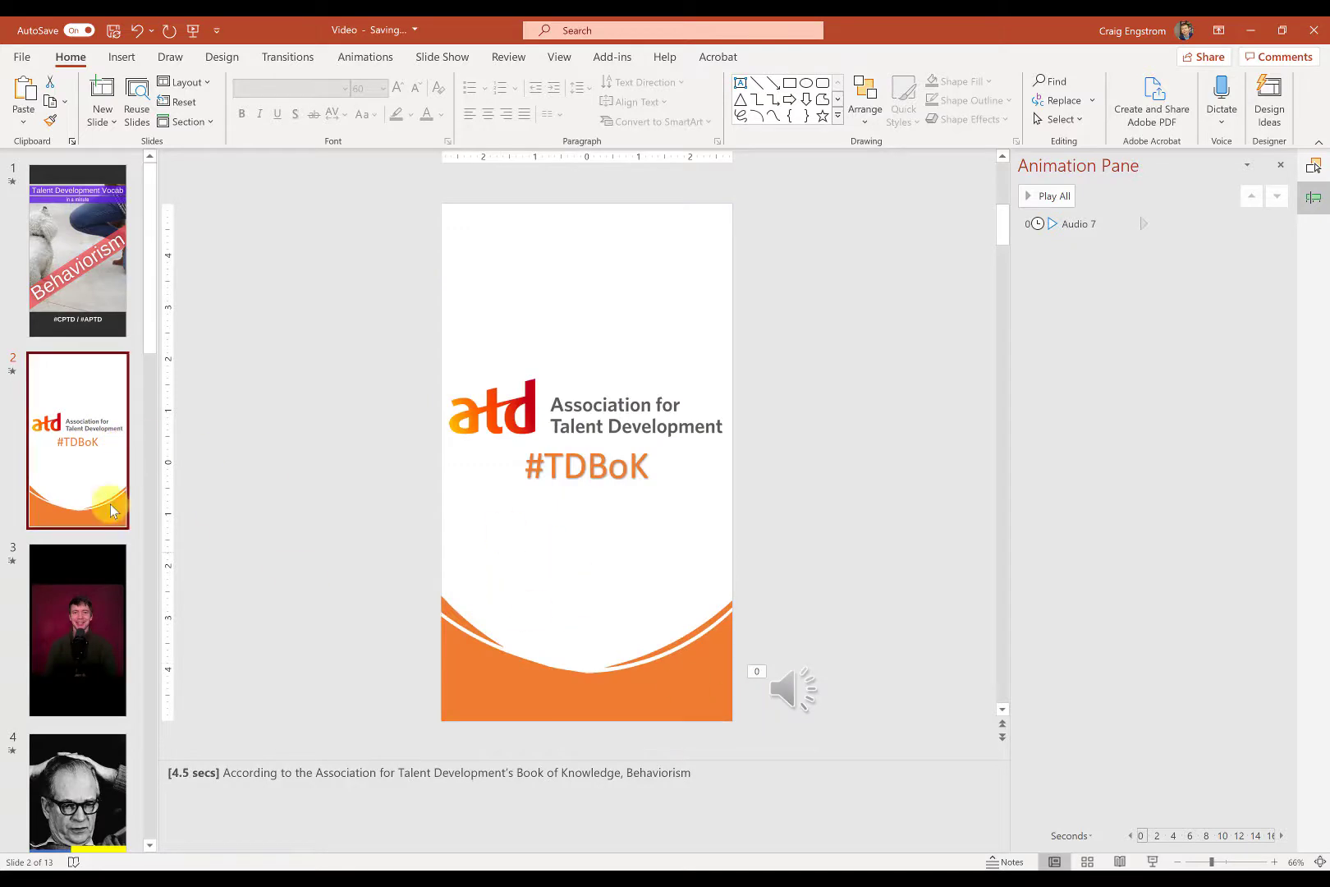
scroll(59, 575, "down", 2)
left_click(78, 714)
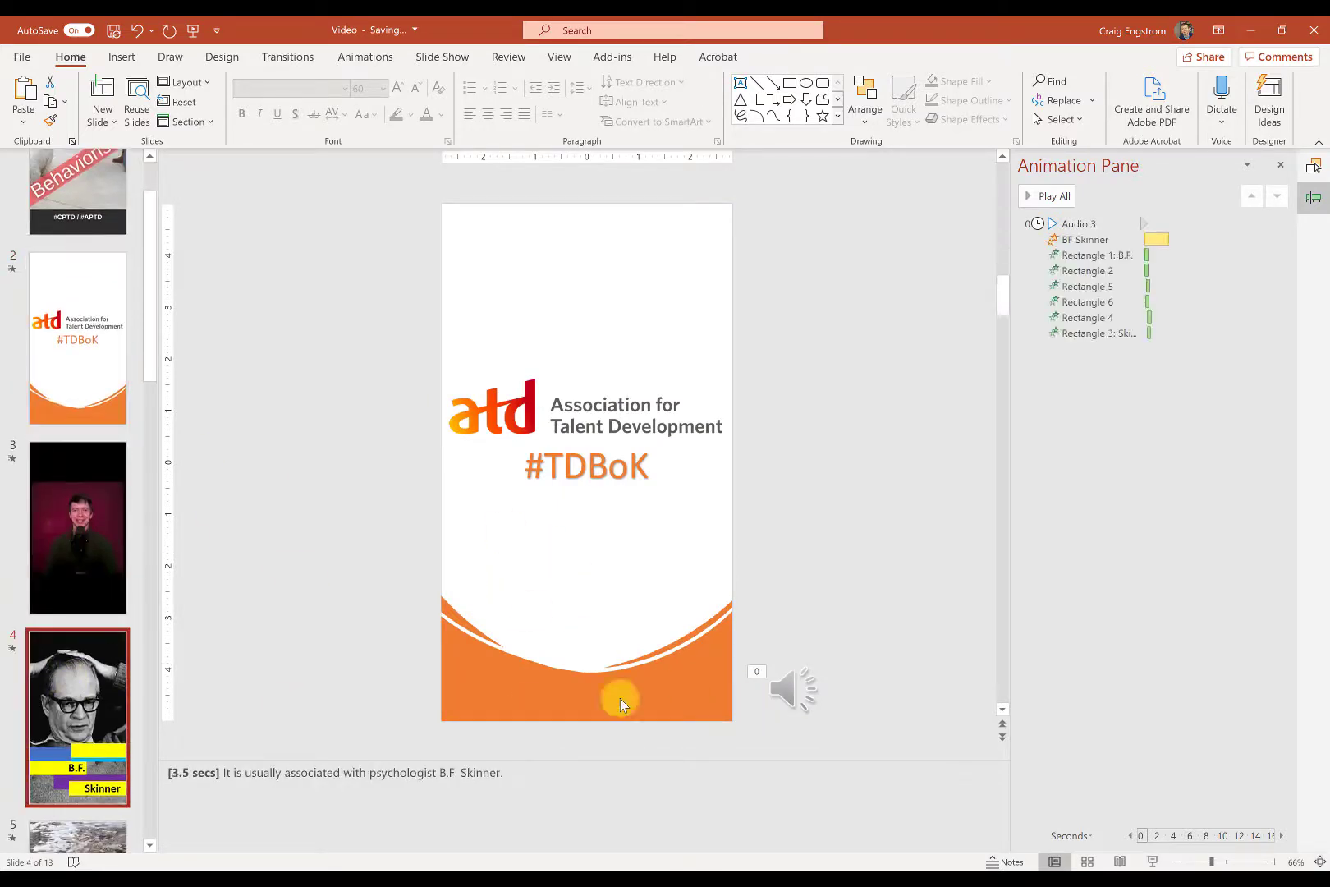
left_click(793, 677)
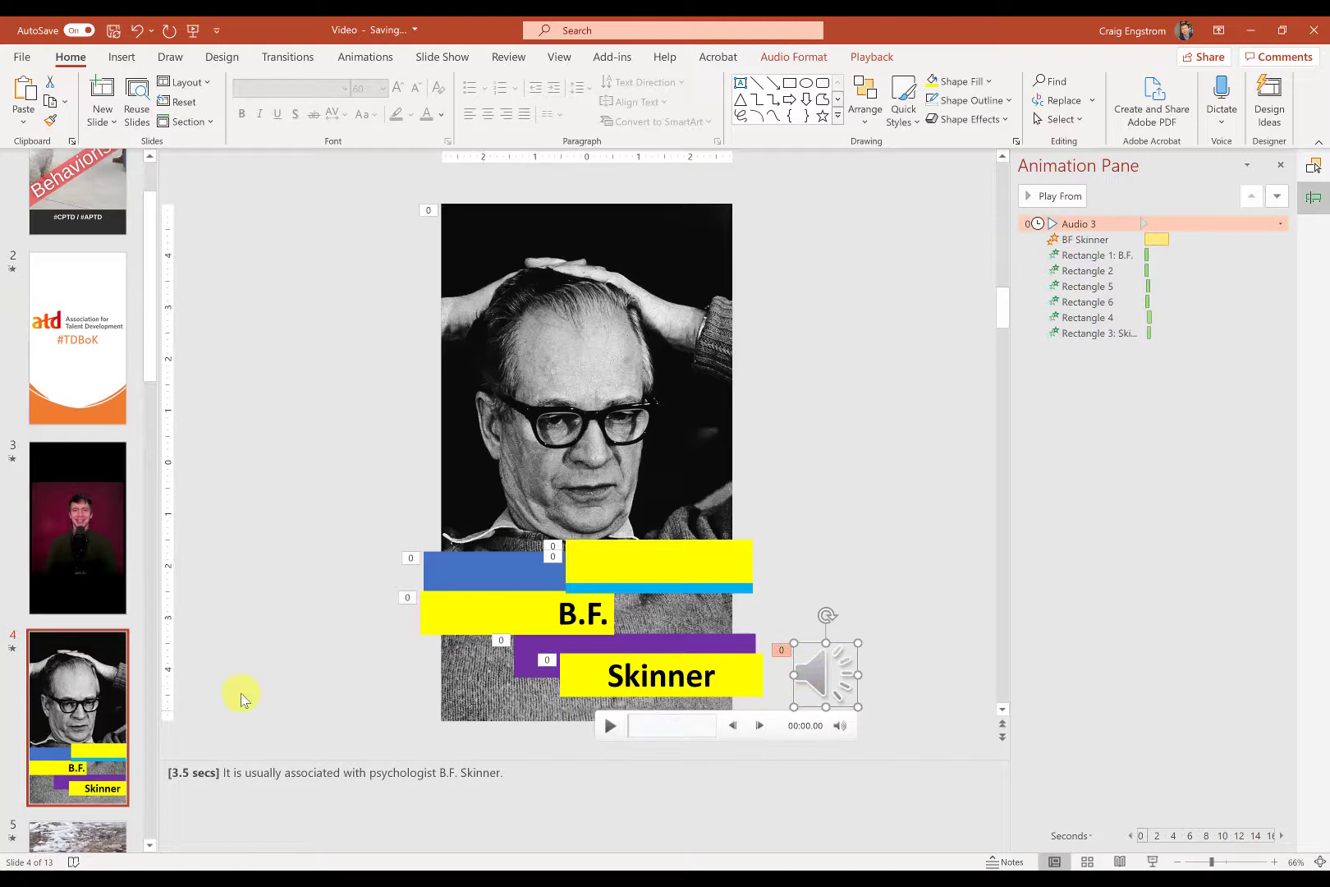
left_click(80, 616)
scroll(79, 617, "up", 2)
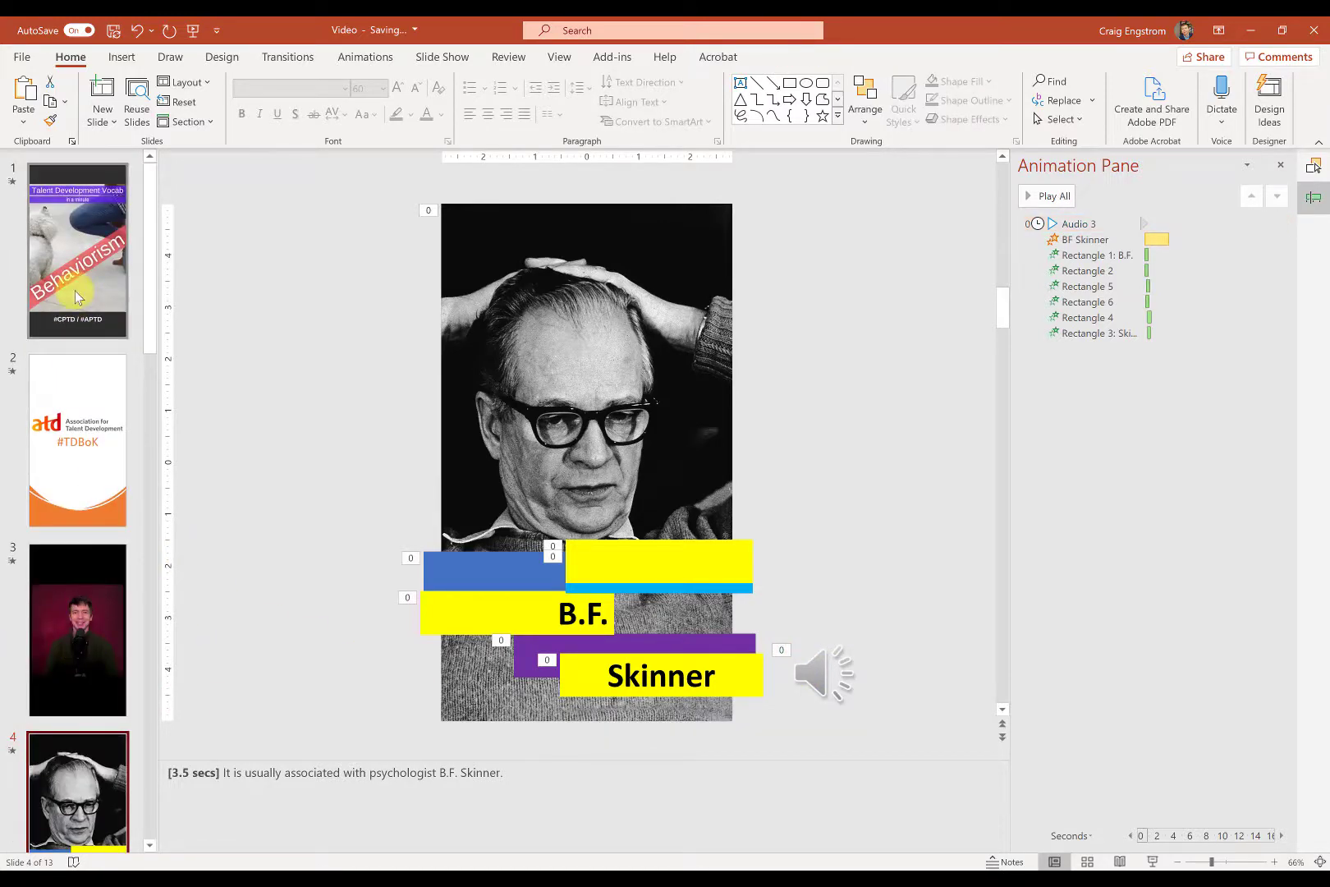
Step: On the Behaviorism title slide, rename 'Main Audie' to 'Main Audio' in the Selection Pane
left_click(78, 297)
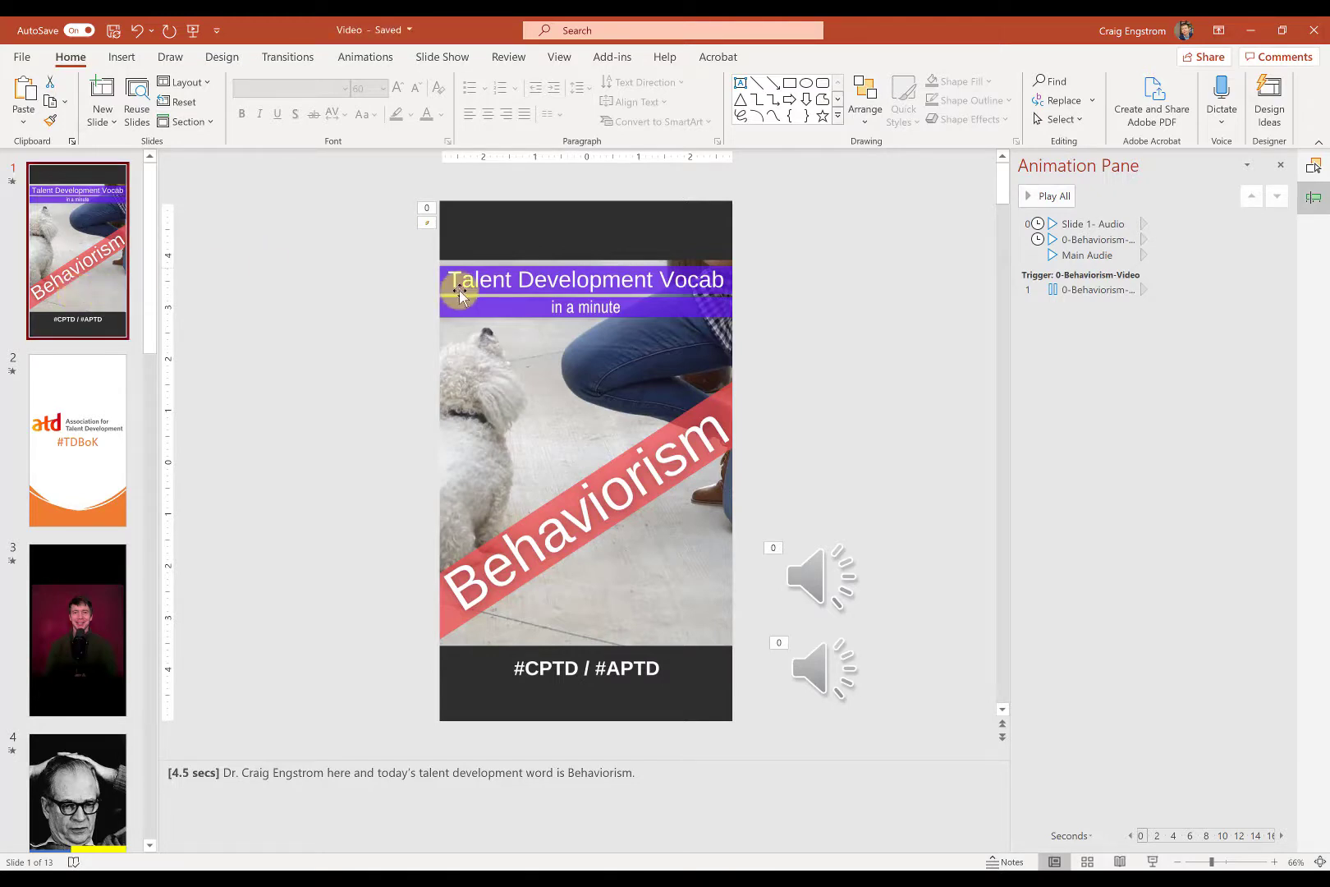
left_click(812, 566)
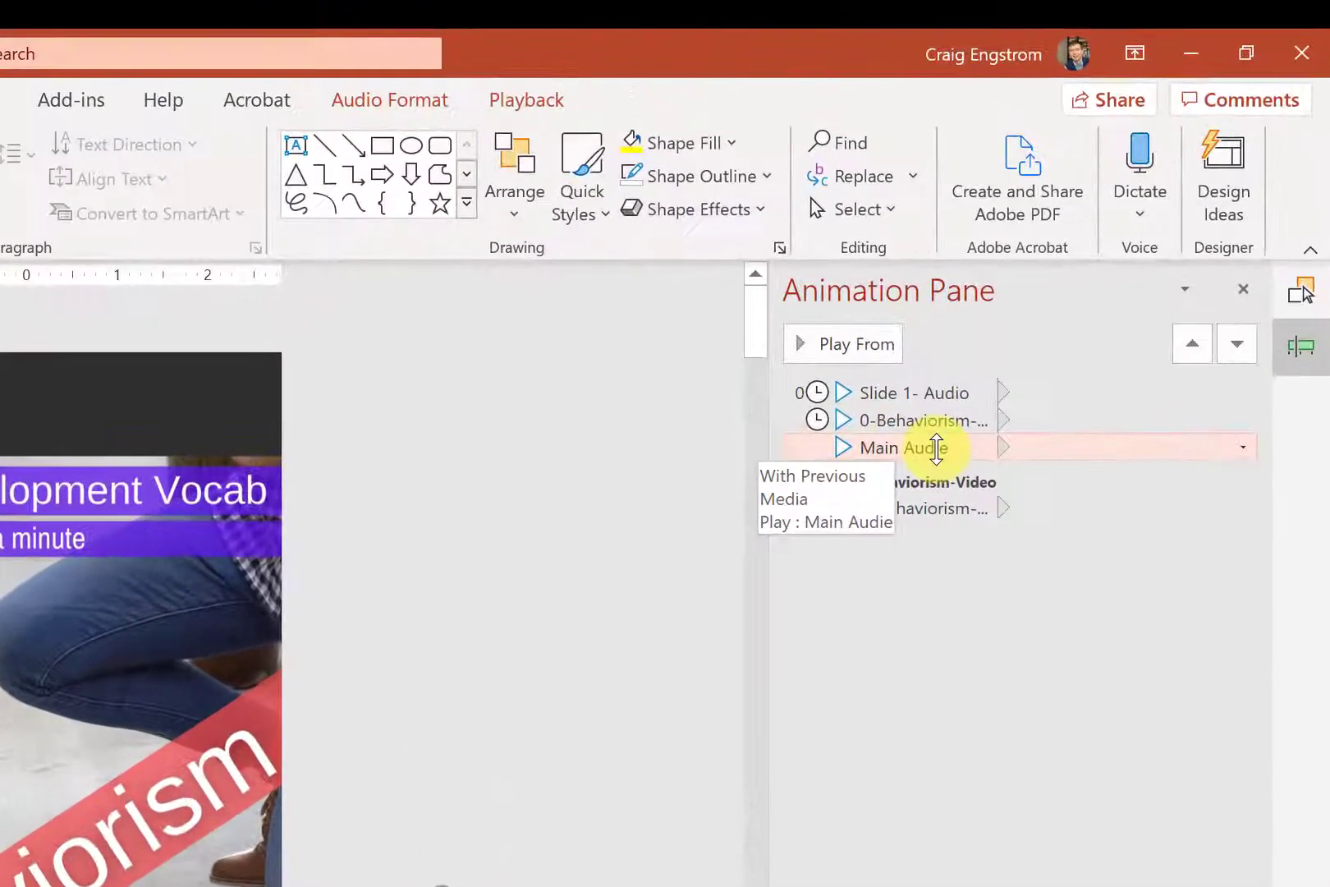
left_click(1319, 292)
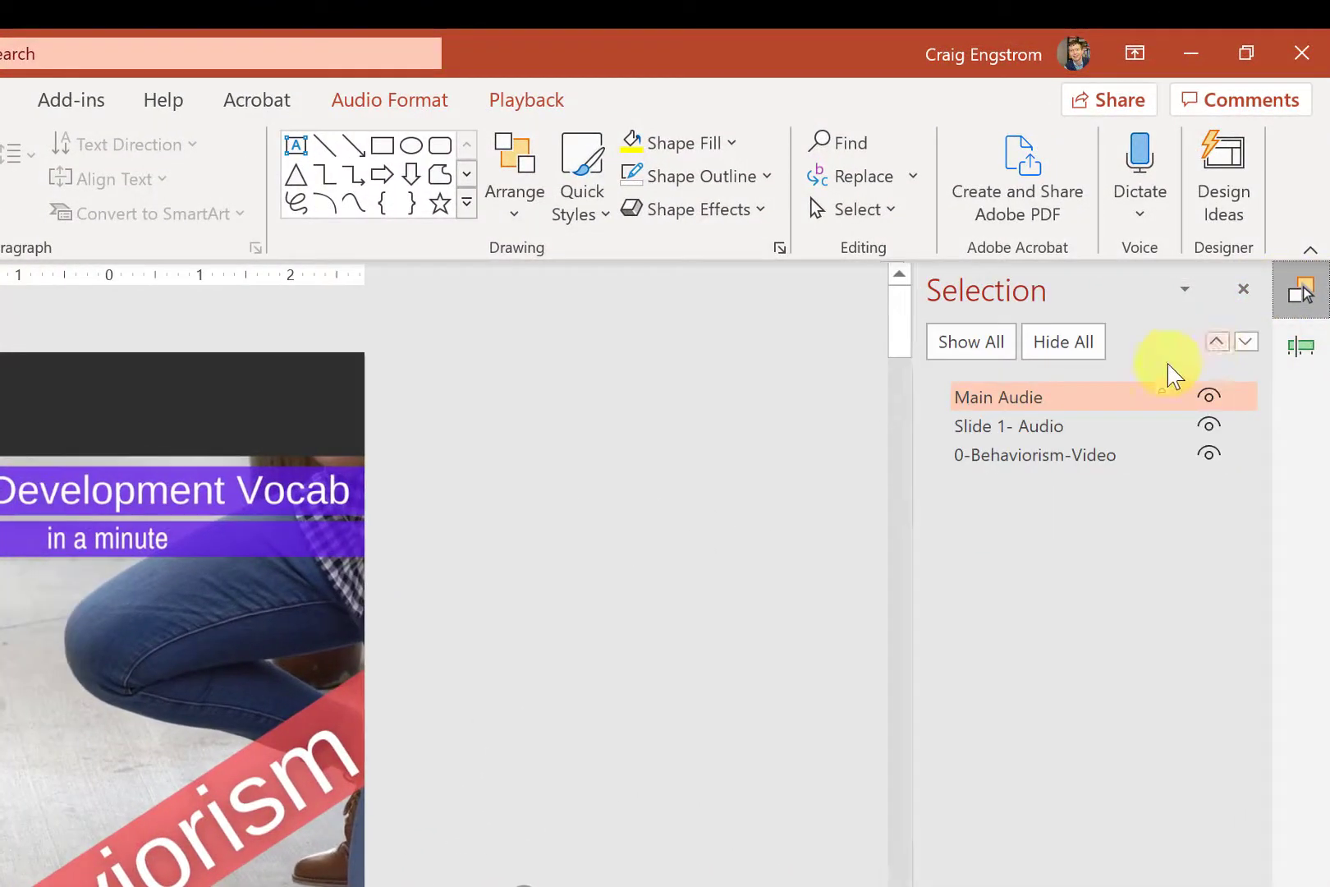
left_click(1027, 398)
left_click(1031, 400)
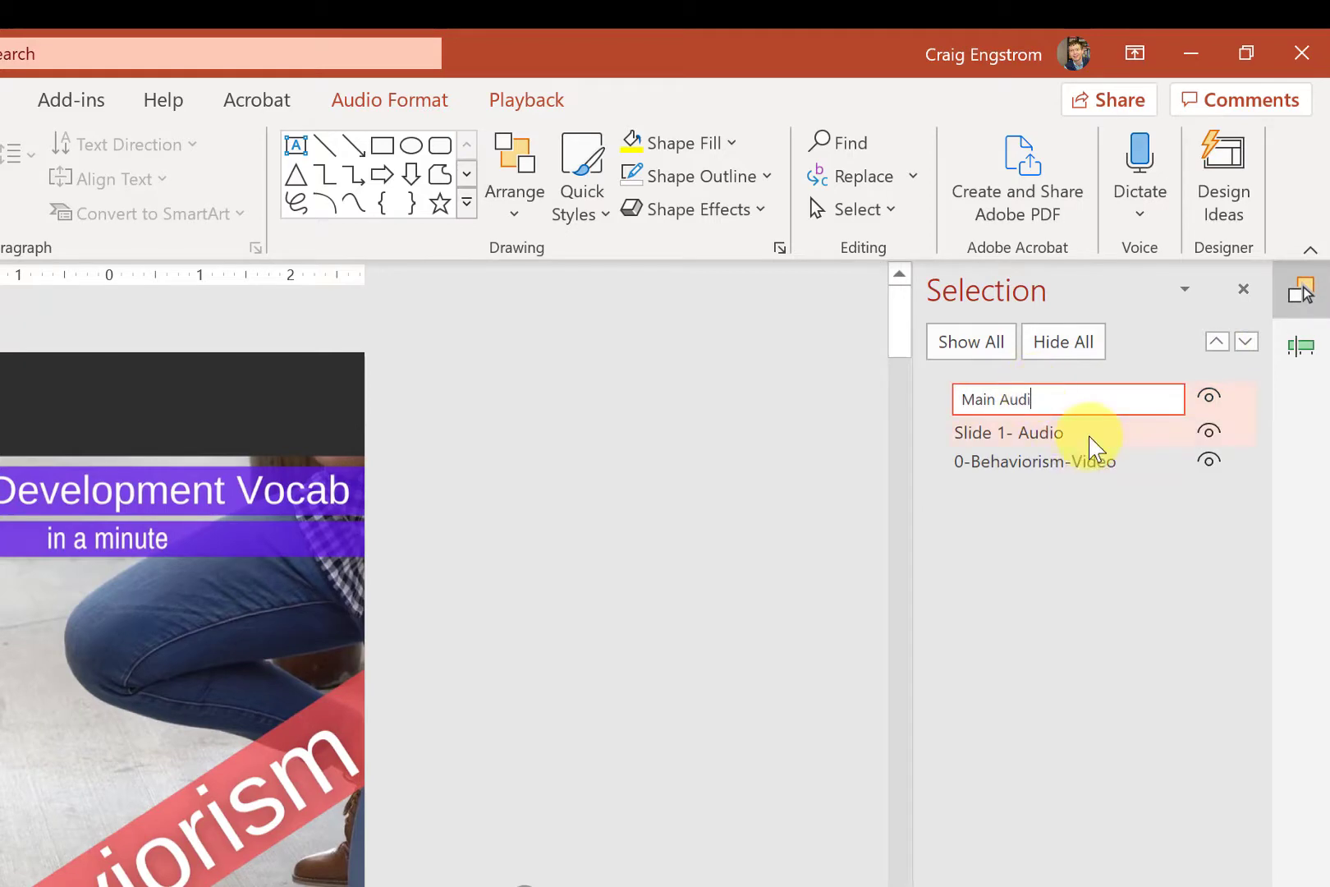
key("Return")
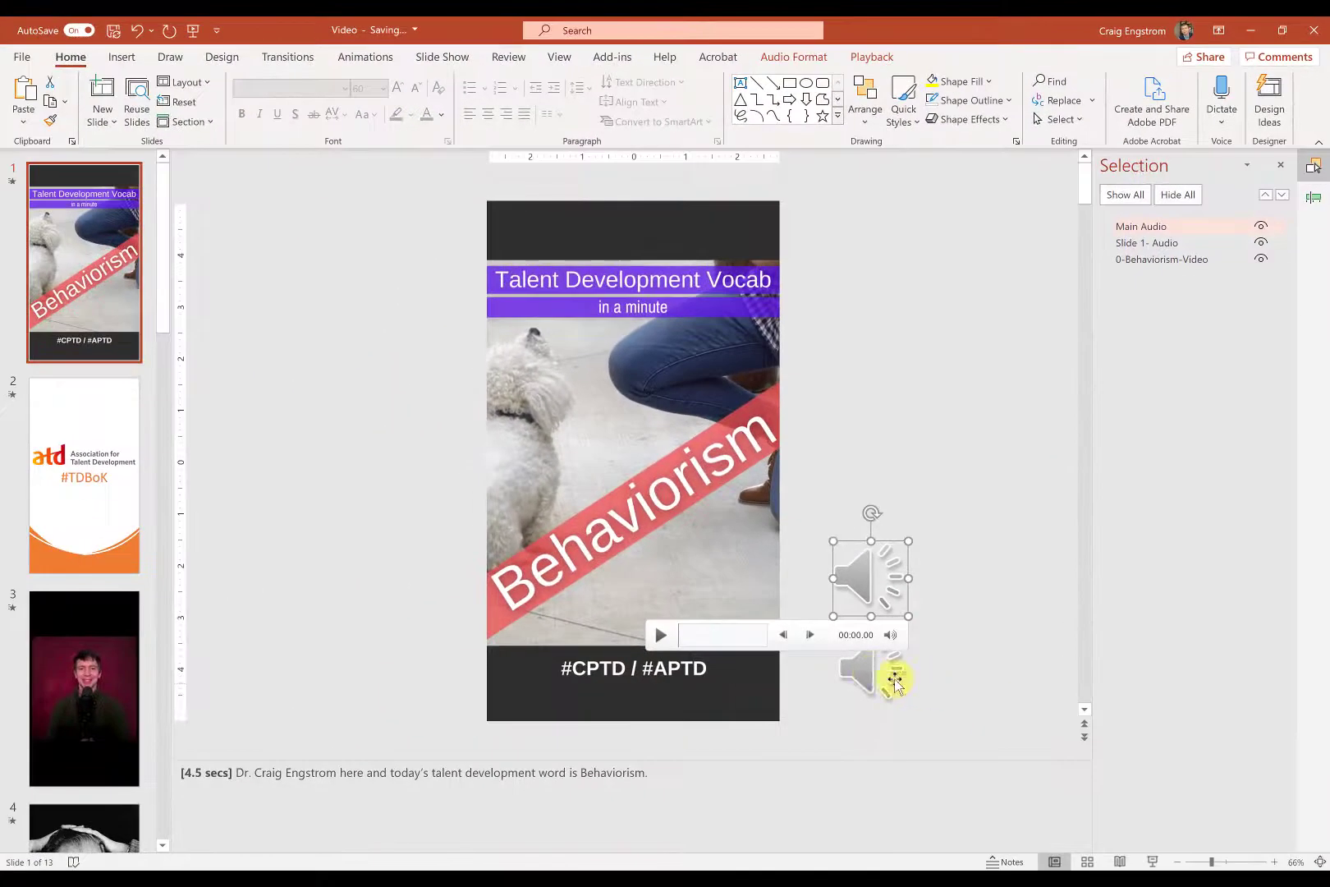
left_click(873, 670)
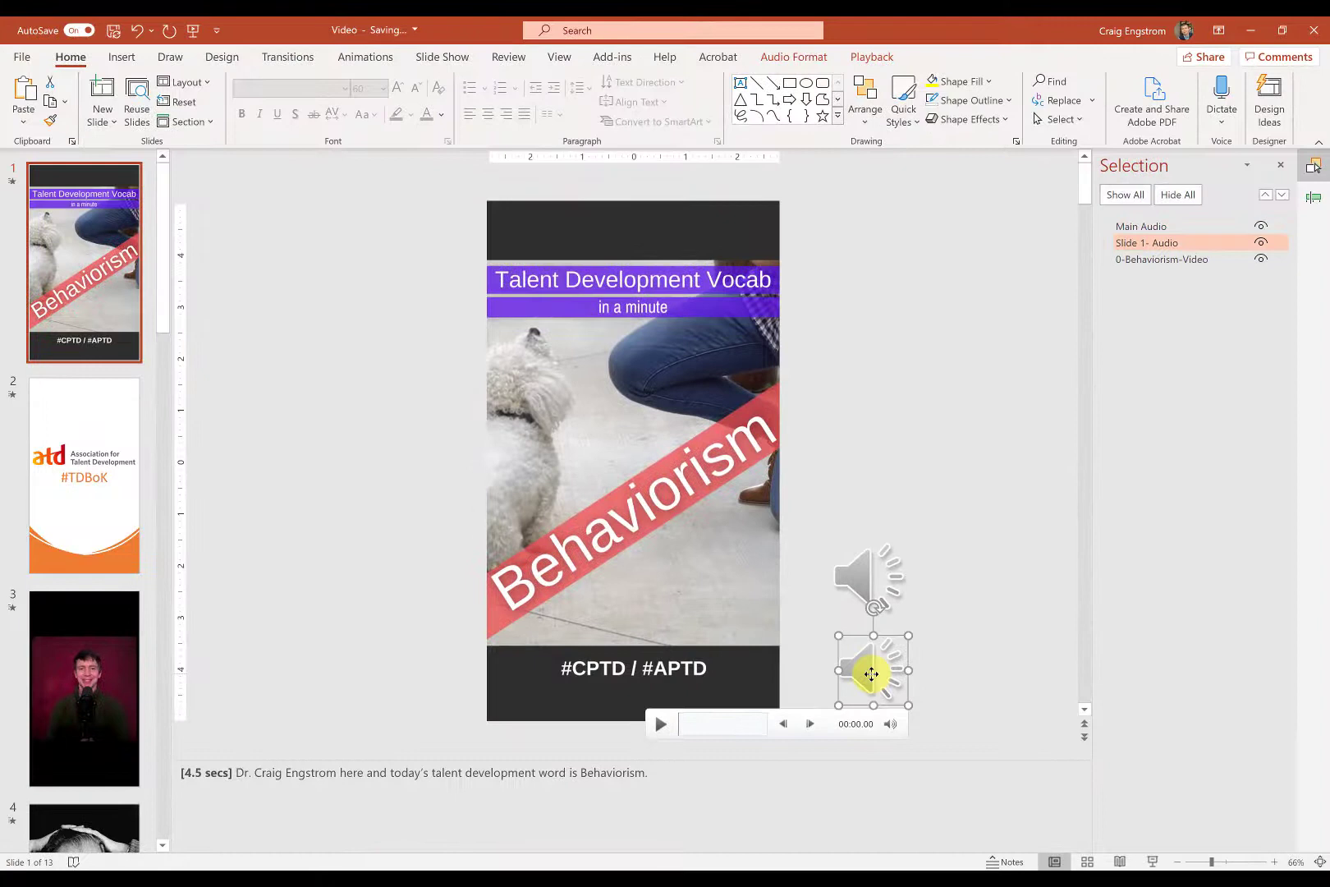
left_click(1132, 258)
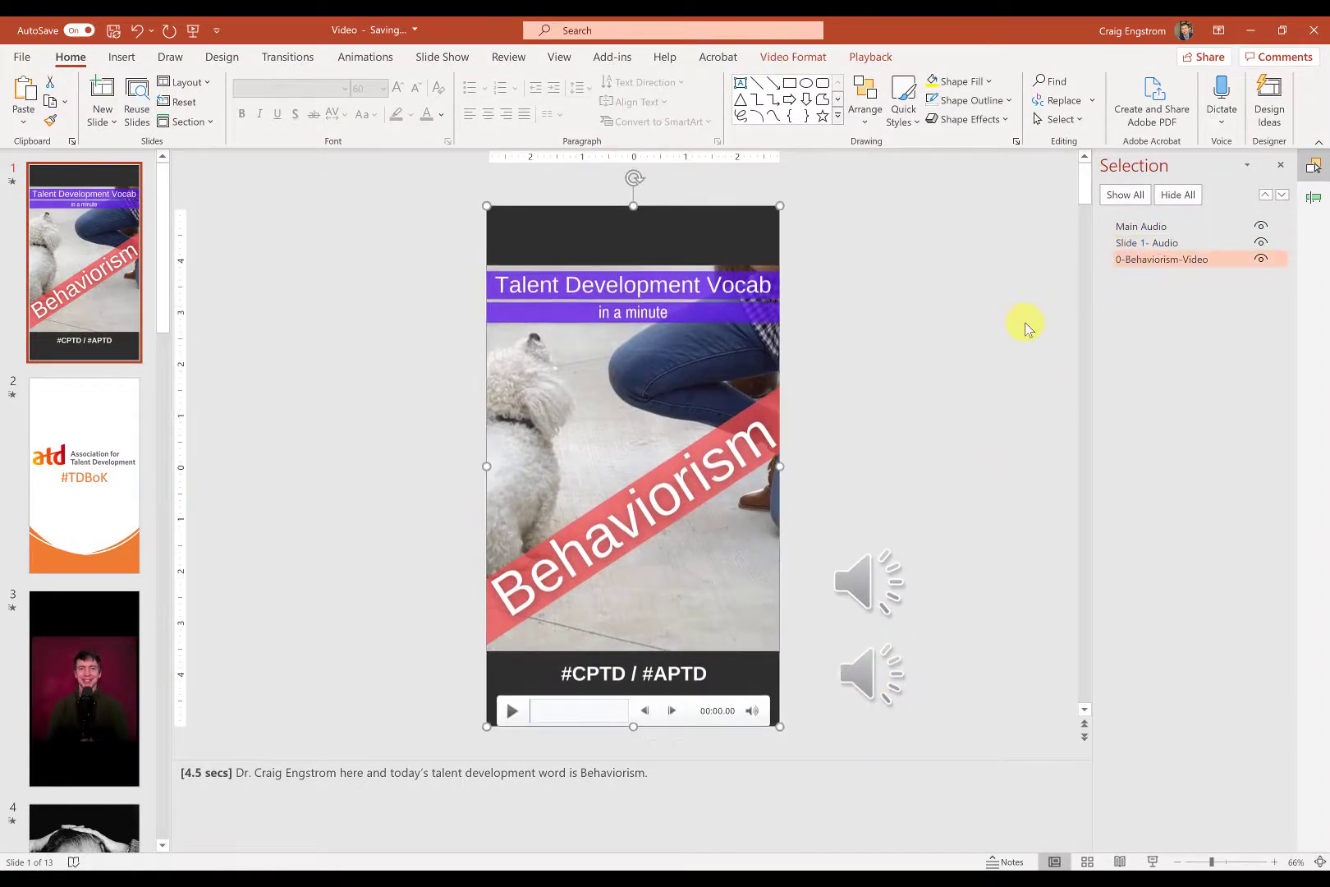
left_click(850, 583)
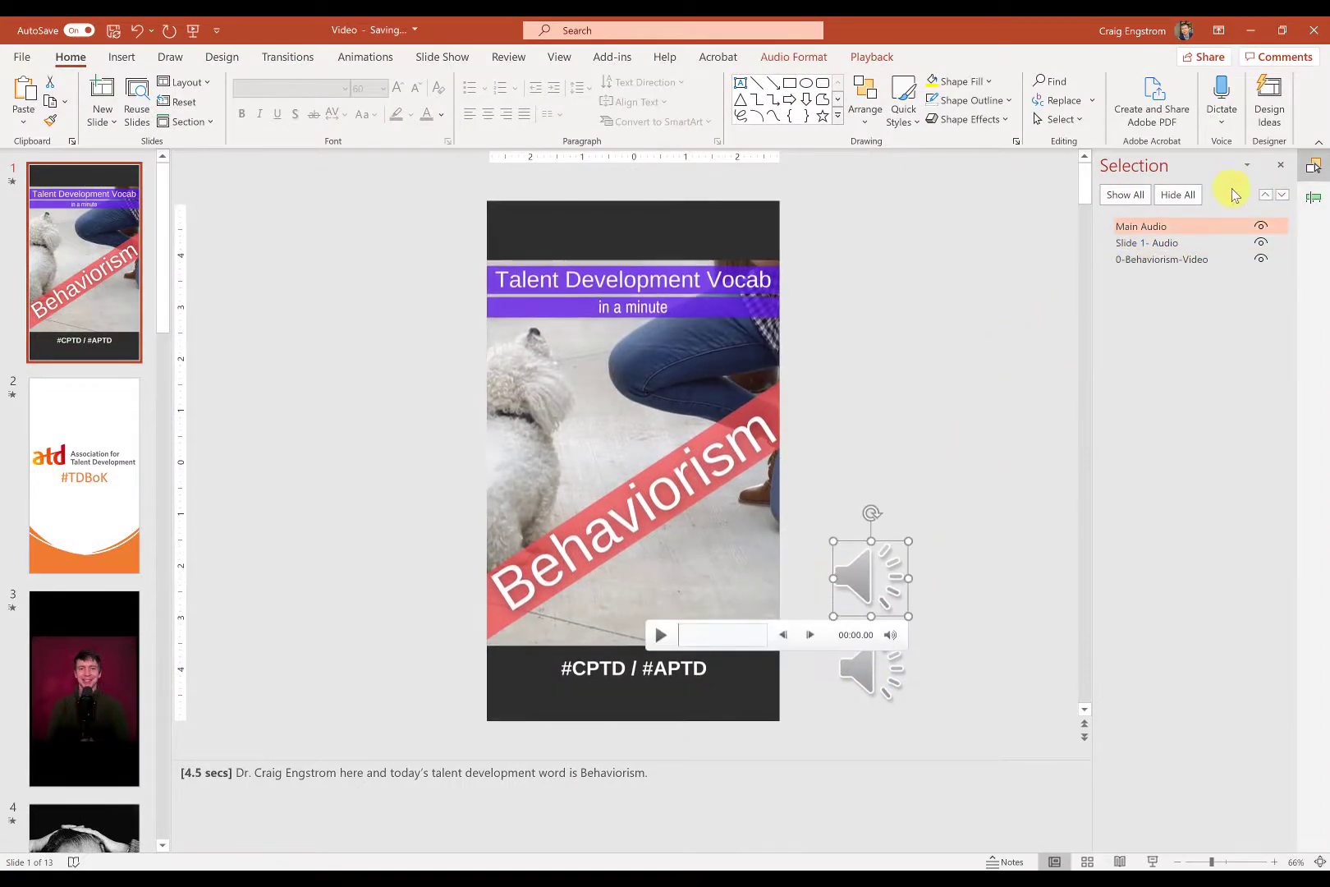
left_click(1152, 225)
left_click(873, 56)
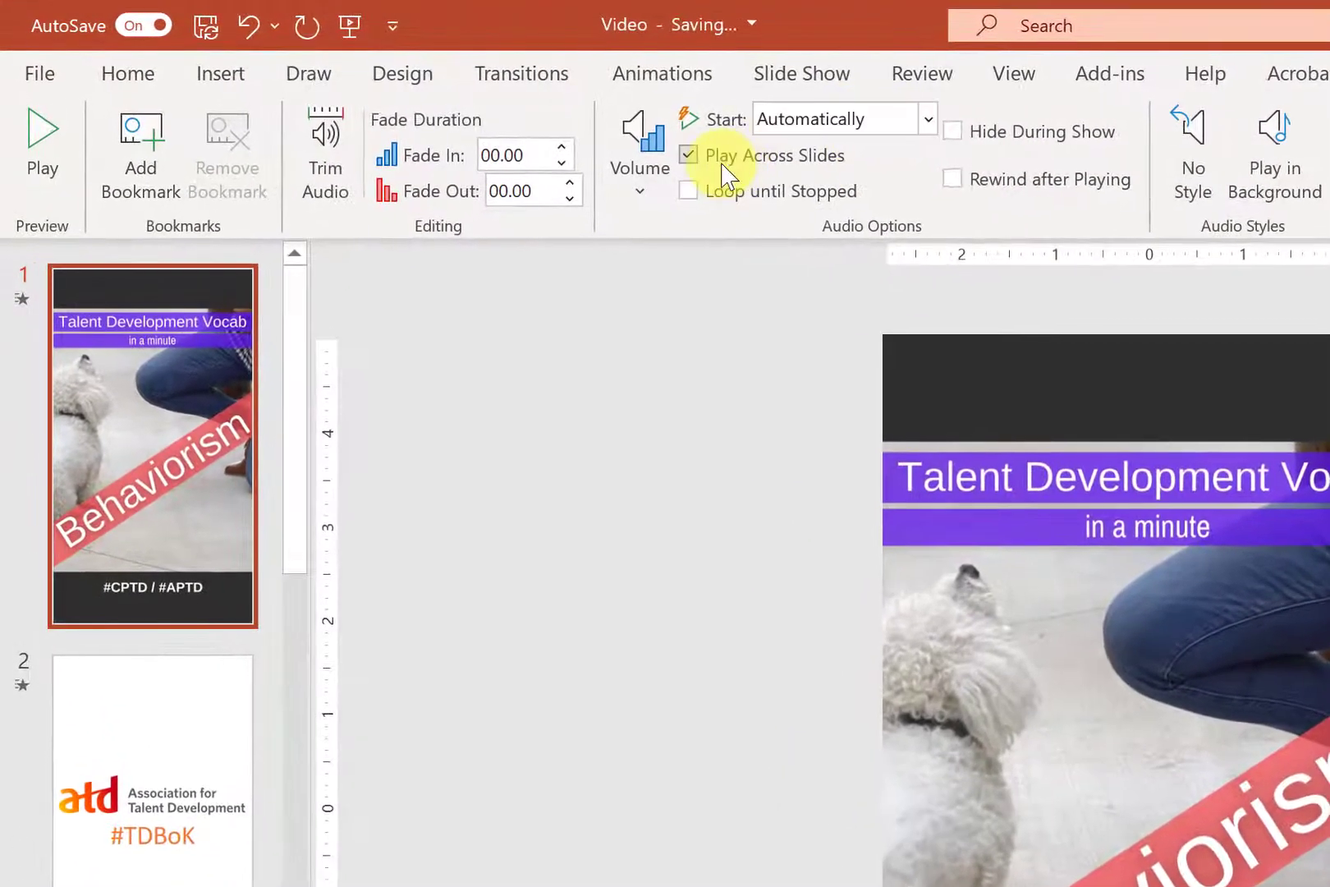
left_click(639, 189)
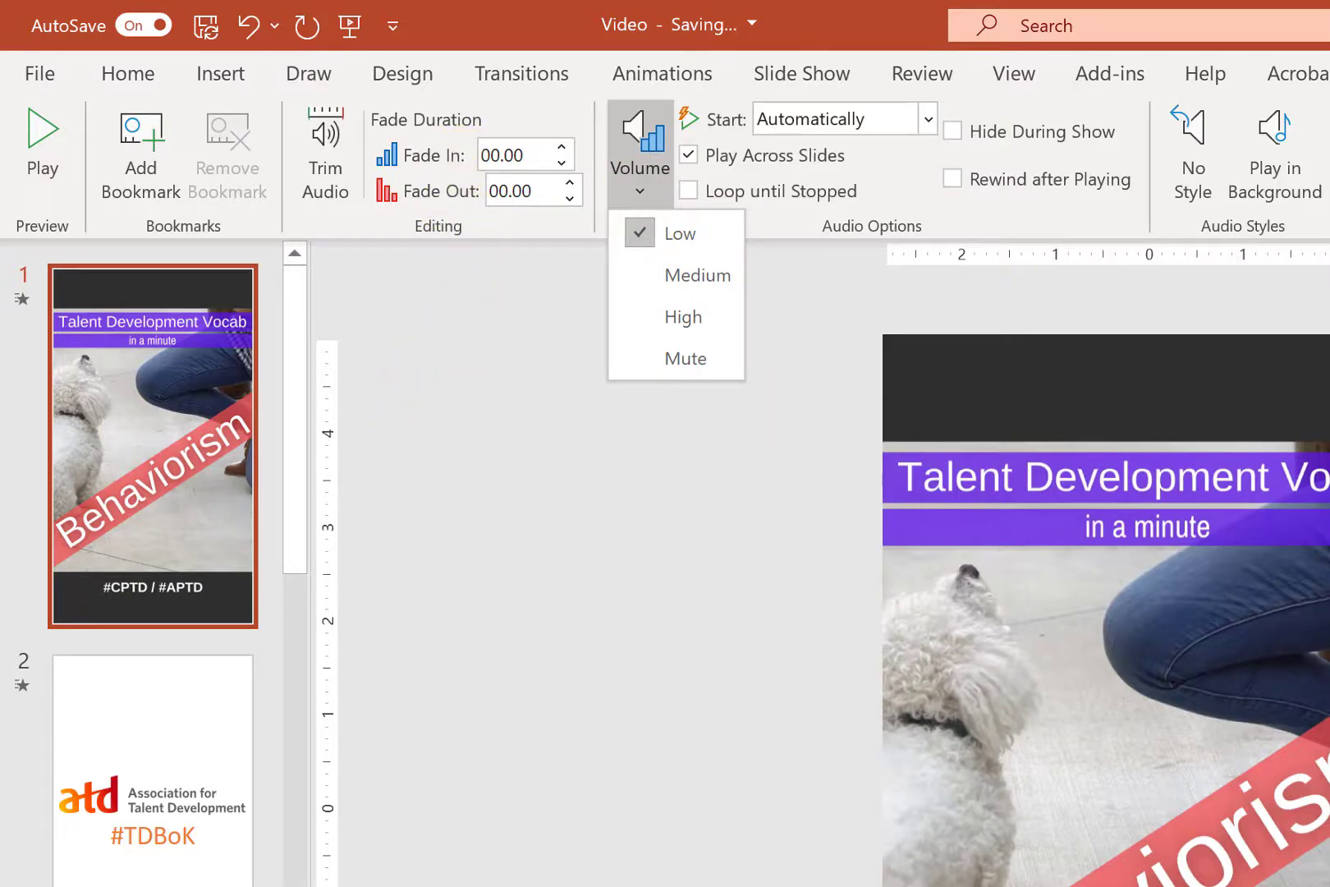
key("Escape")
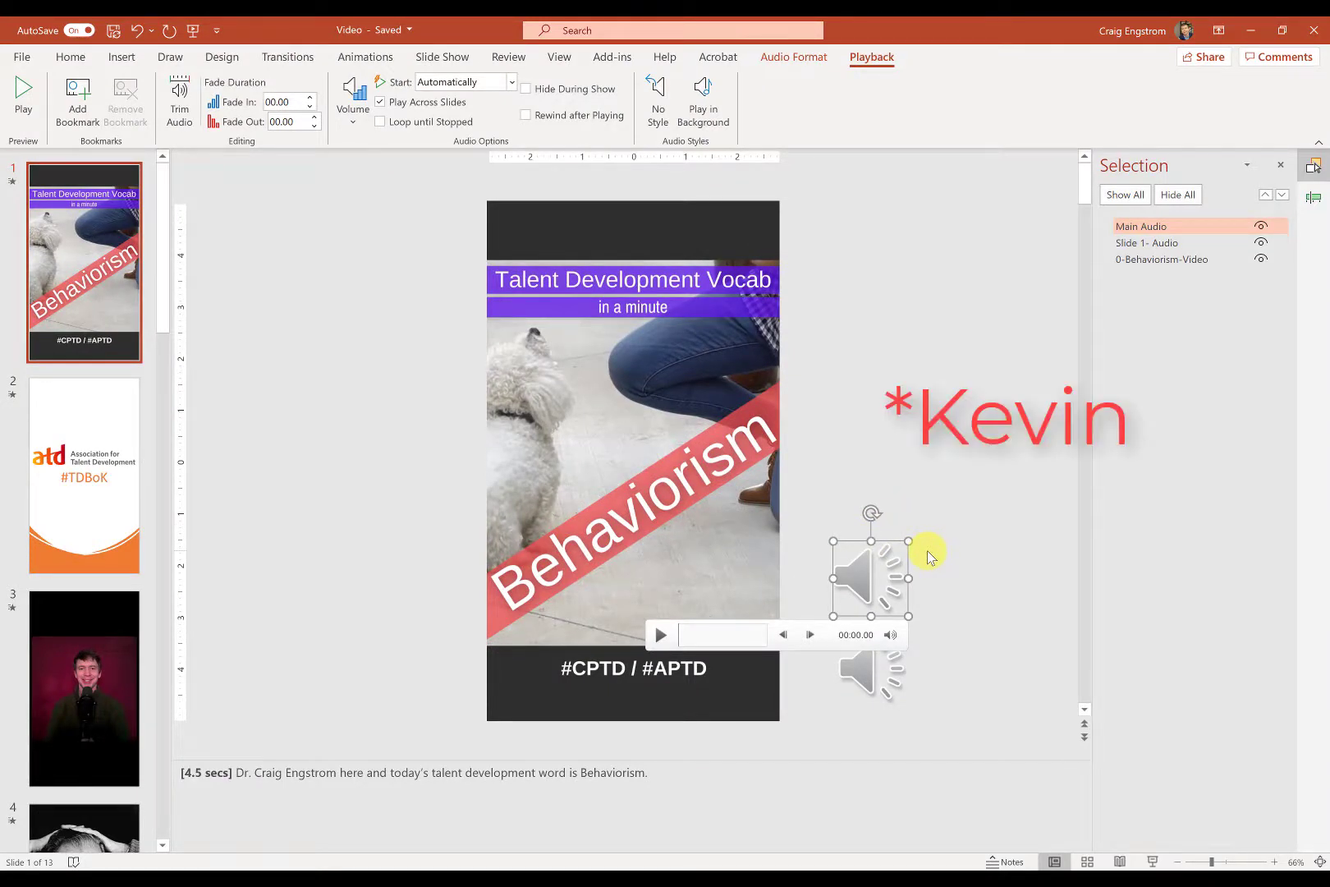
left_click(920, 462)
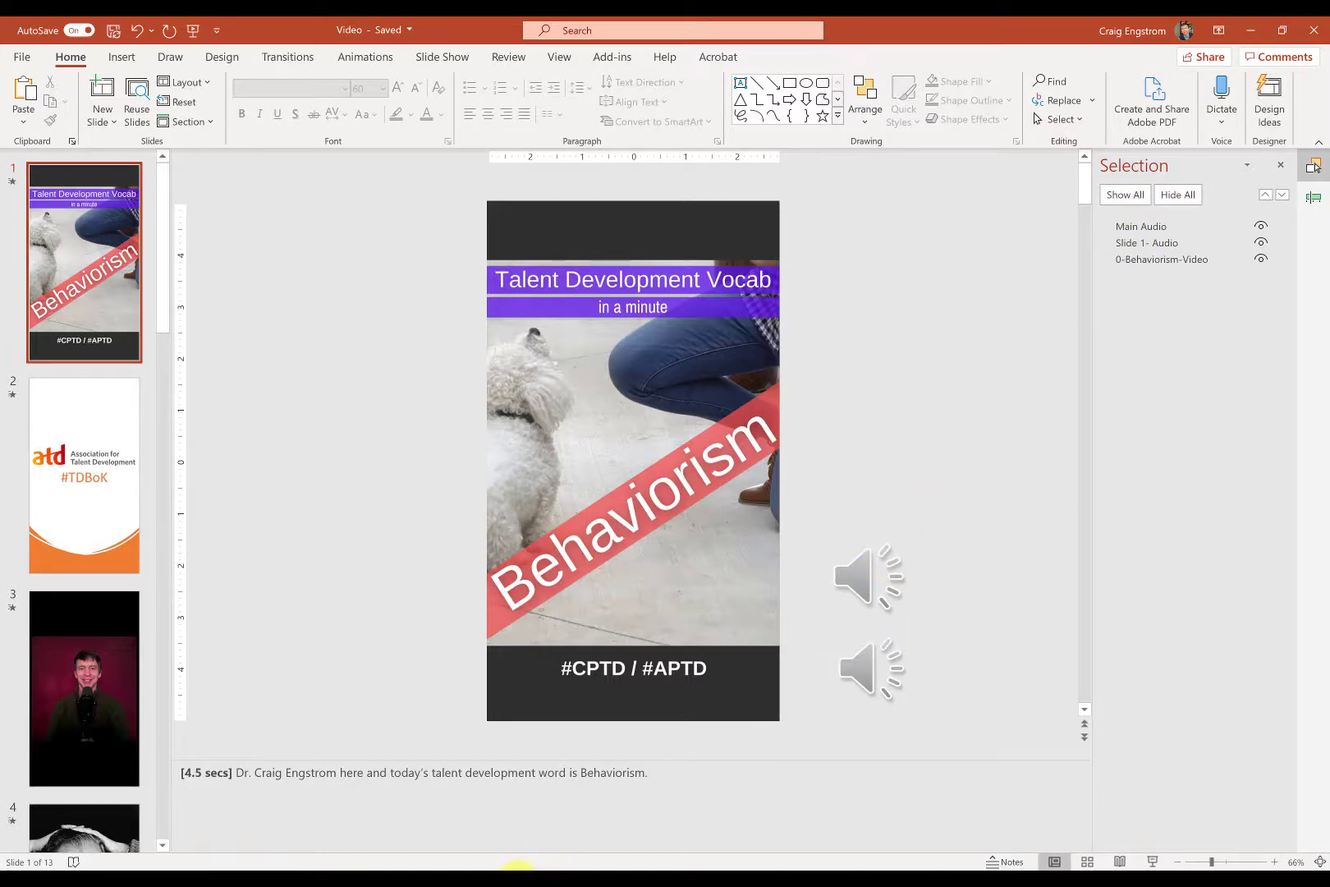
mouse_move(515, 867)
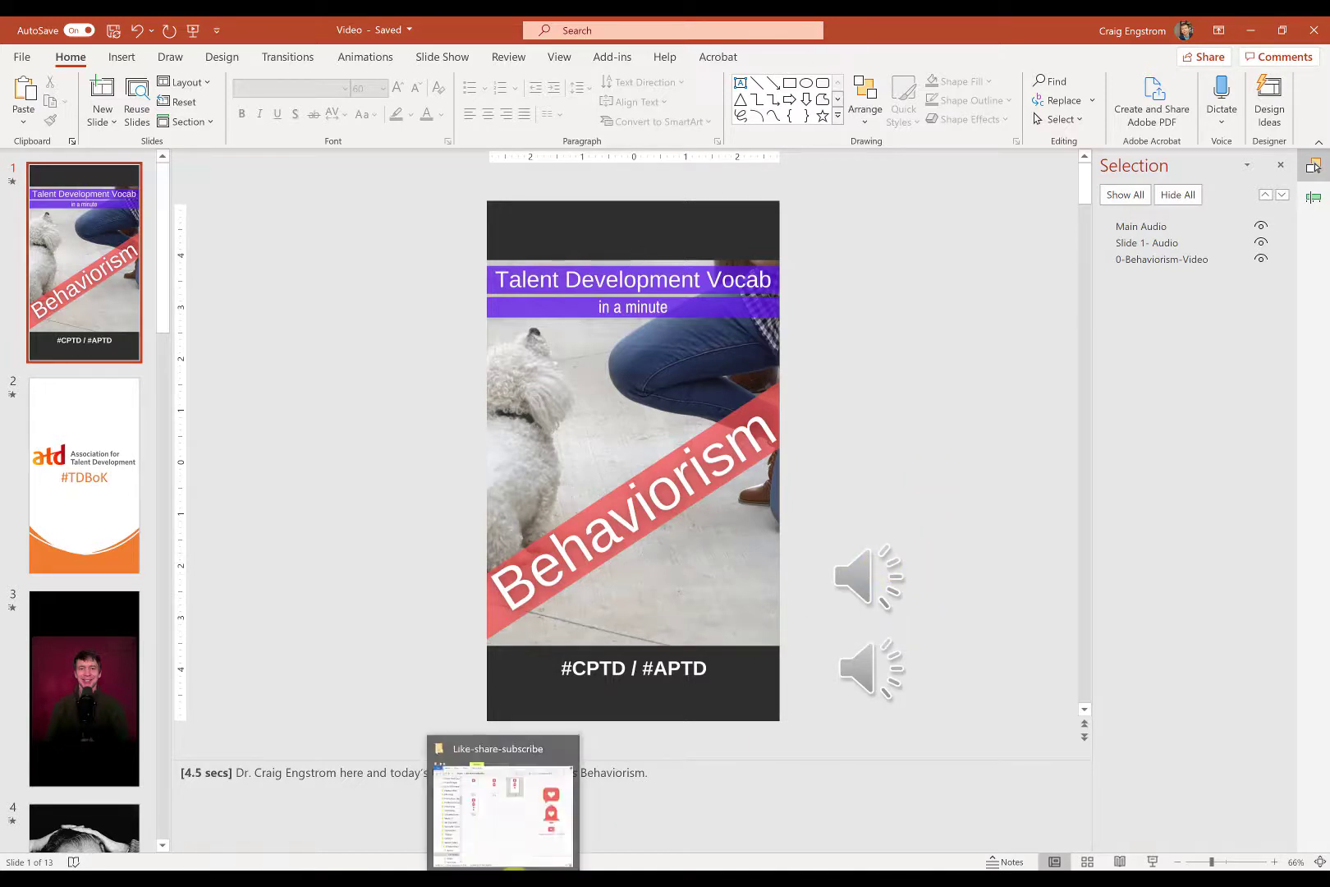
left_click(505, 834)
left_click_drag(955, 647, 875, 259)
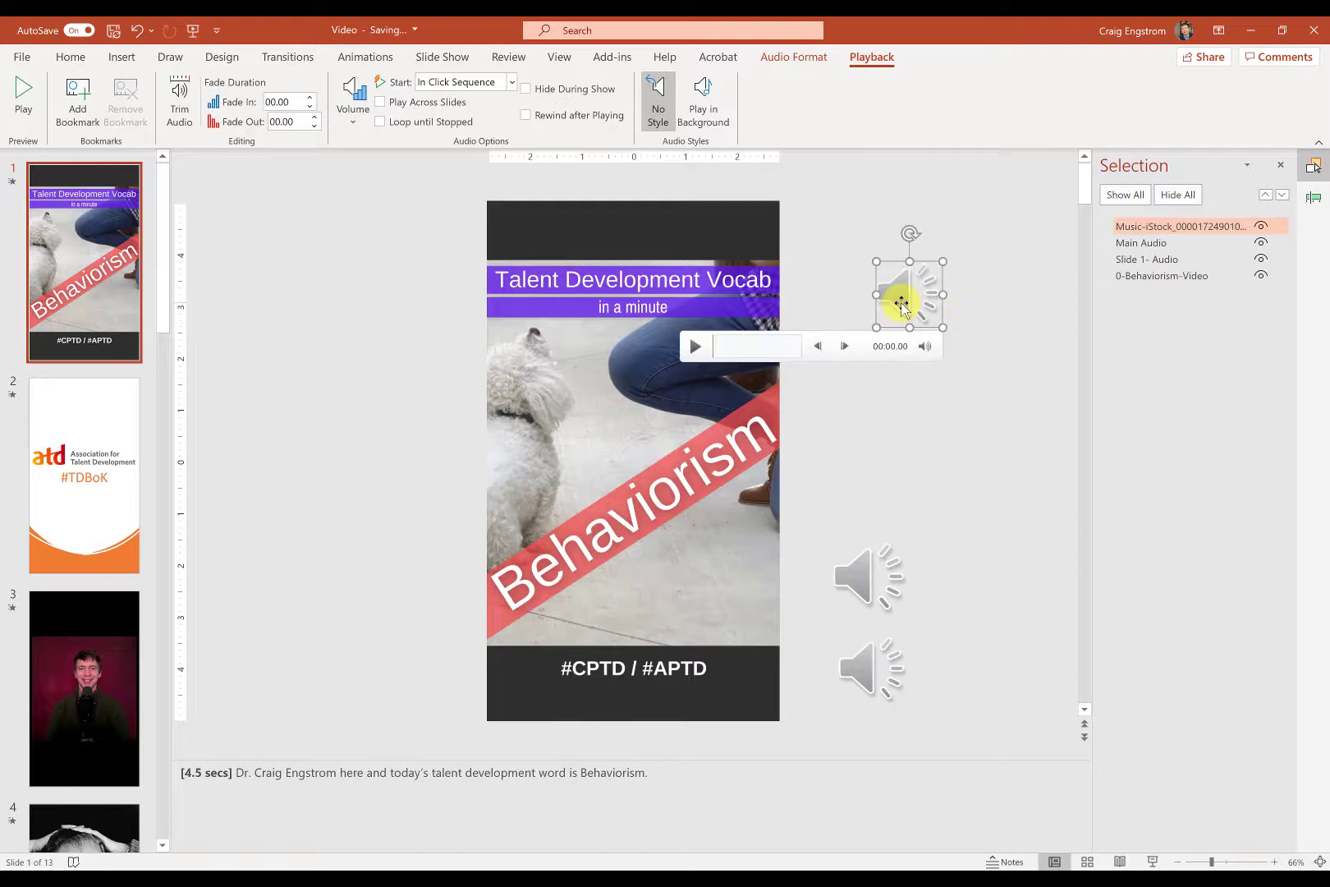
left_click_drag(902, 303, 867, 307)
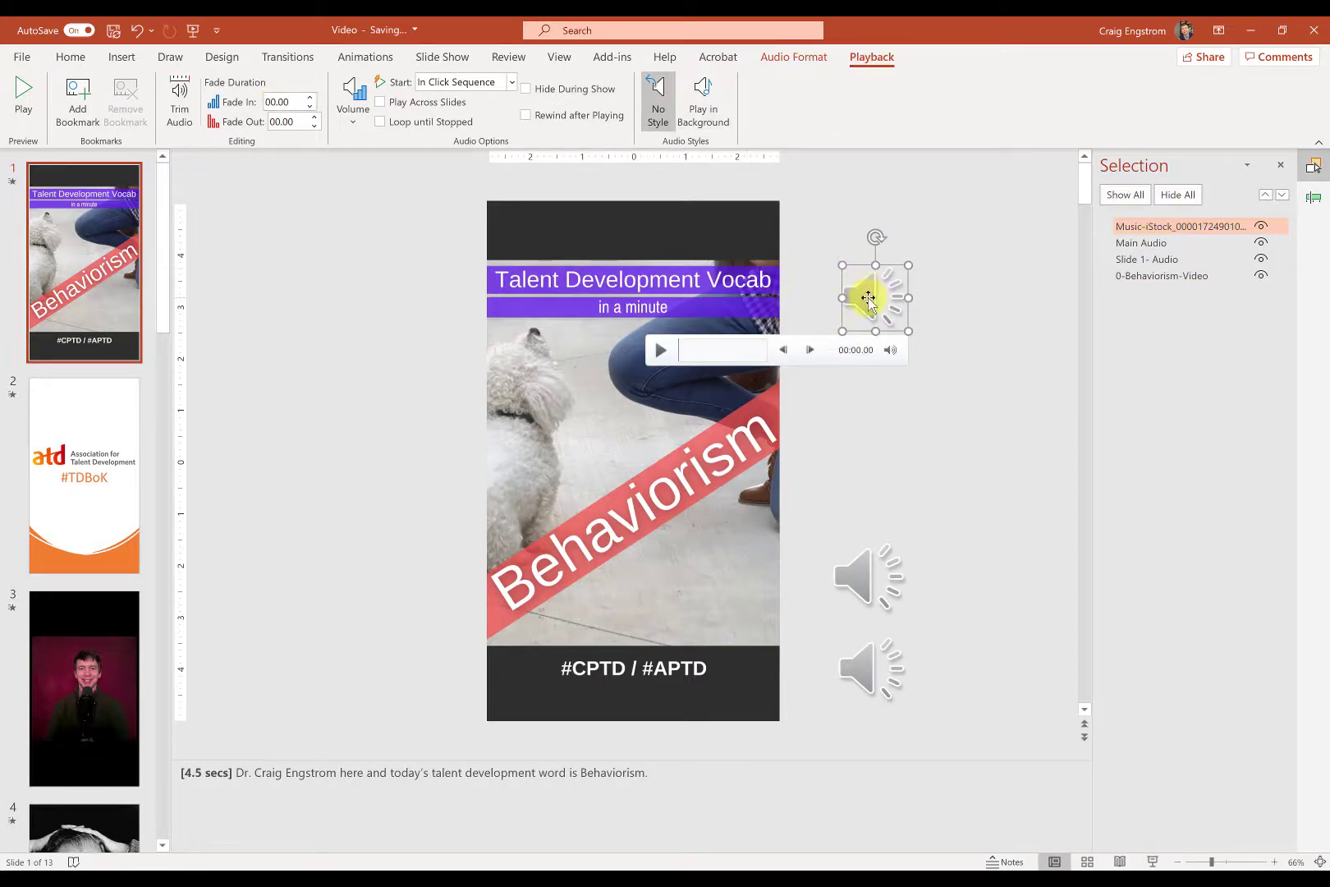
key("Delete")
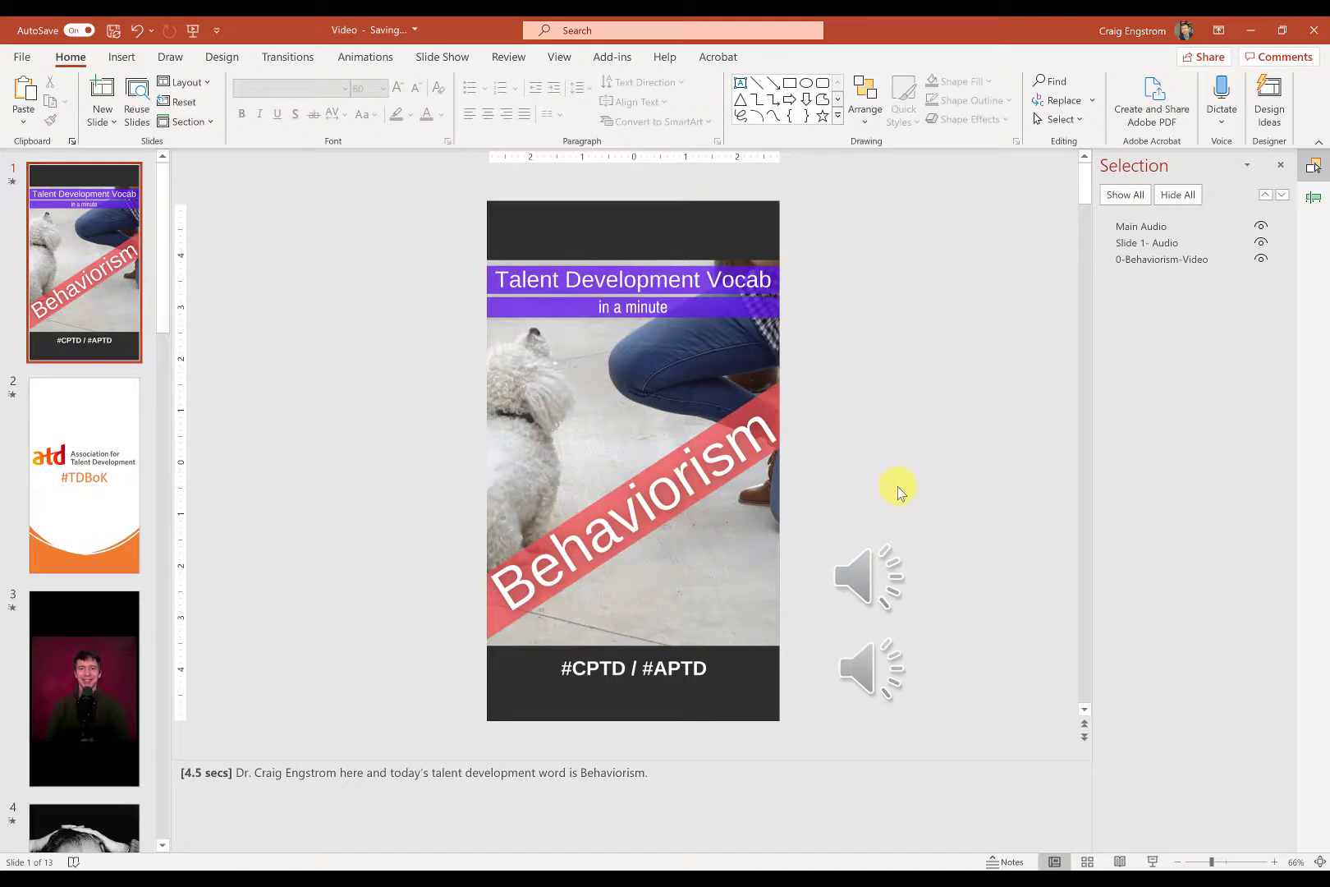